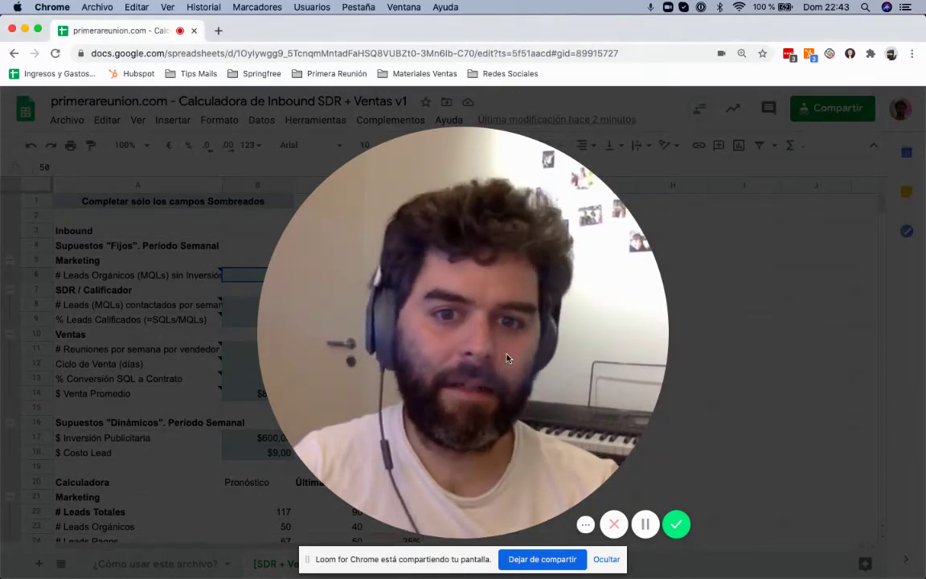
Step: Hide the screen-sharing notice and bring up the [SDR + Ventas] Planificación sheet
mouse_move(460, 310)
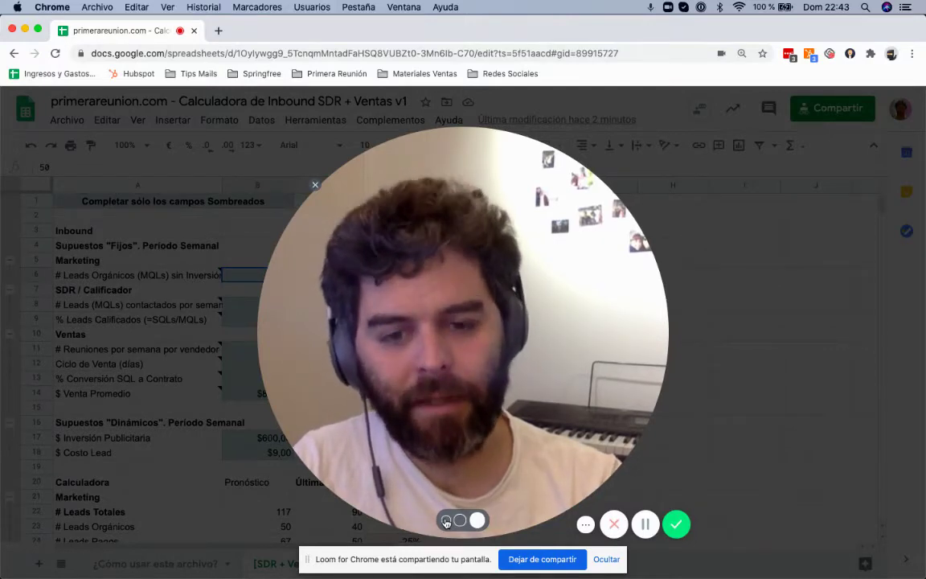
left_click(447, 522)
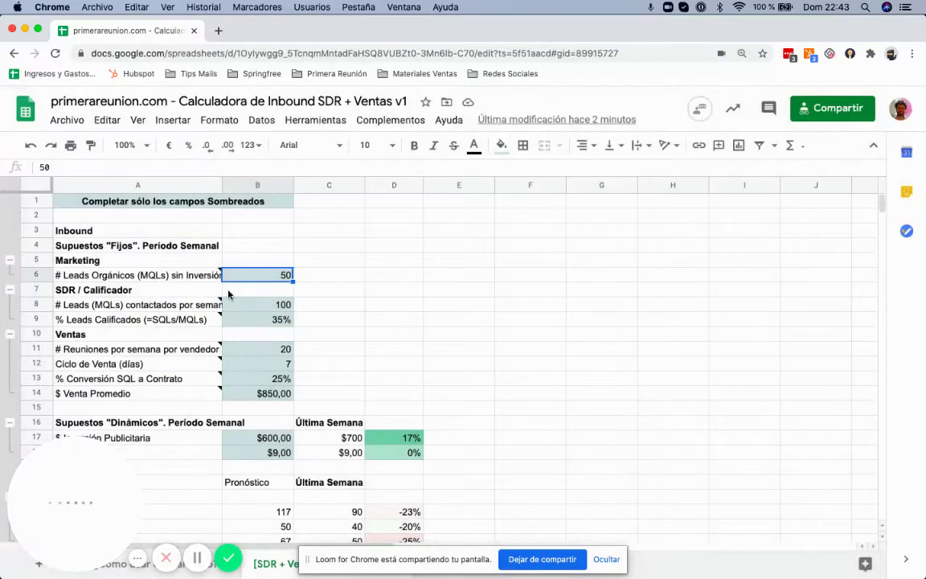
left_click(607, 559)
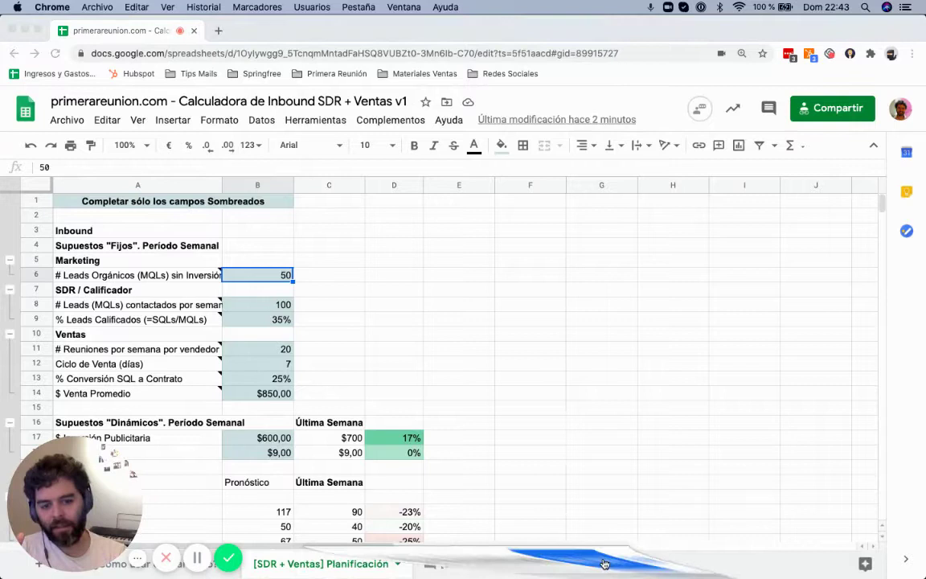
left_click(323, 563)
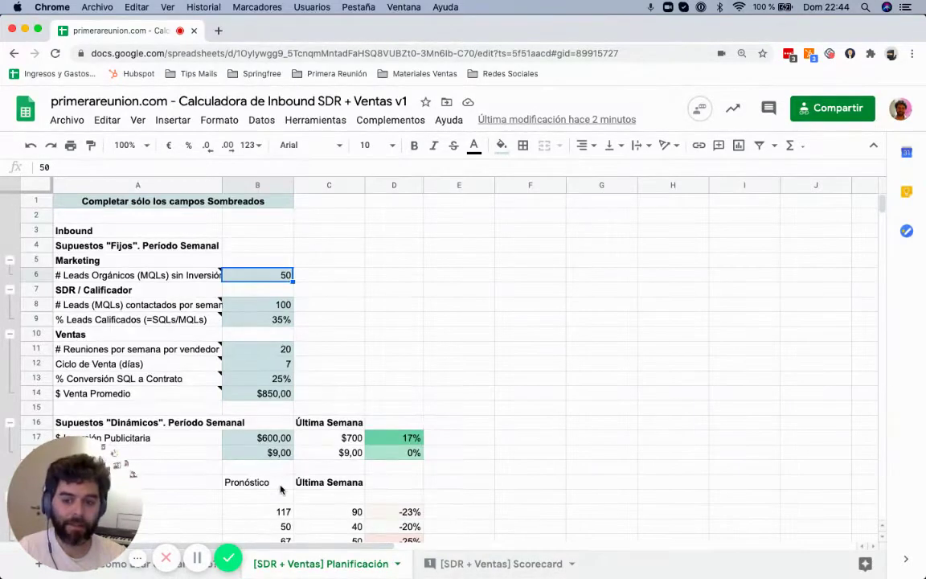
Step: Look over the planning sheet and read the notes on the two SDR / Calificador assumptions
scroll(281, 489, "down", 2)
scroll(281, 489, "up", 2)
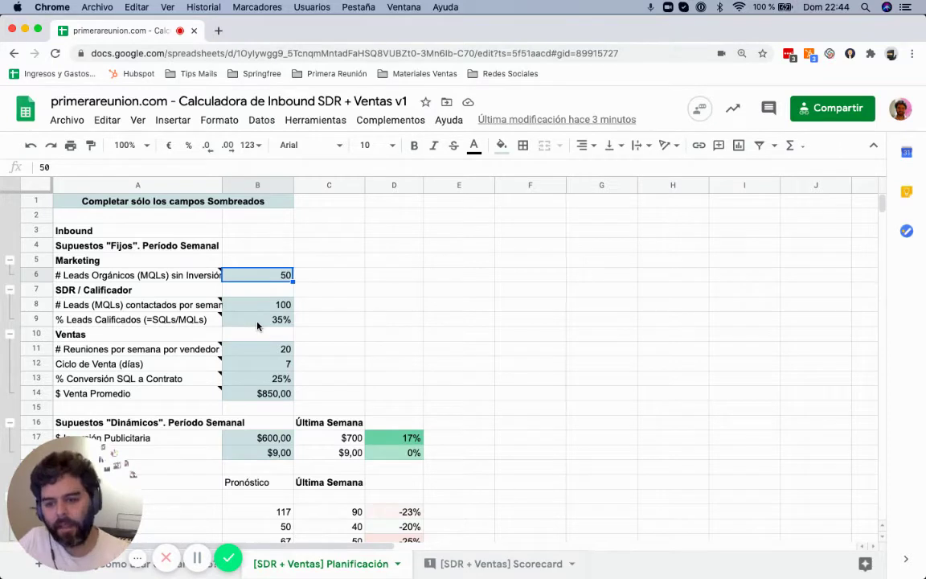
mouse_move(189, 352)
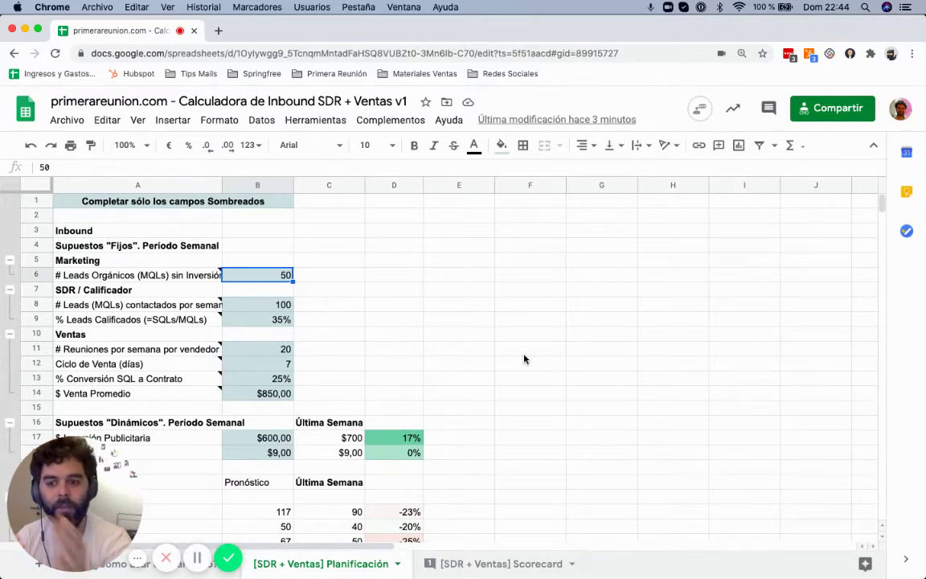
left_click(122, 291)
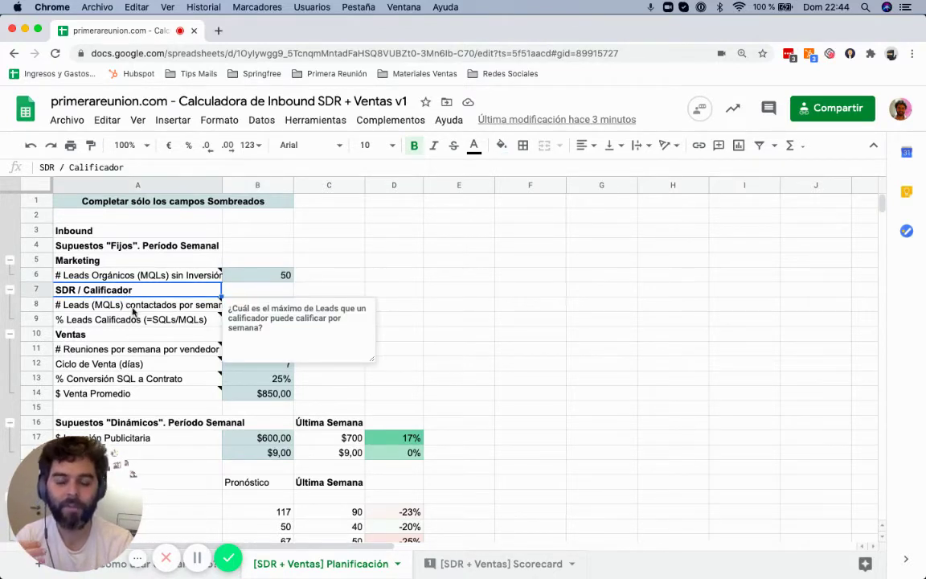
mouse_move(135, 318)
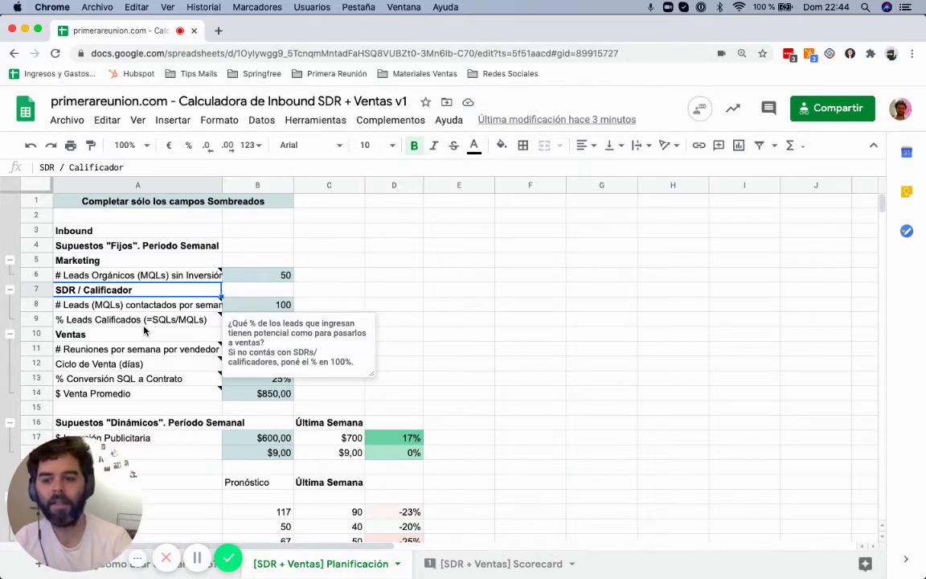
left_click(360, 297)
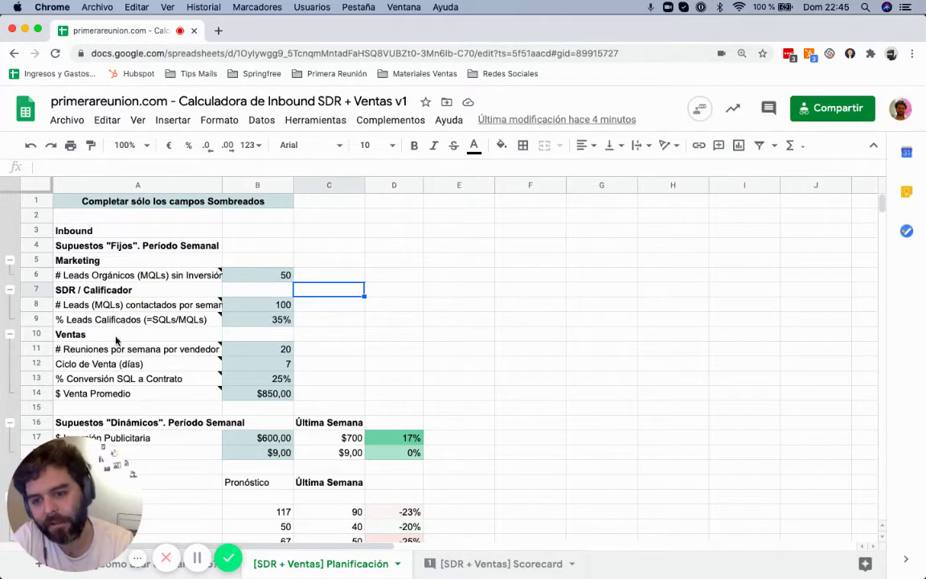
Step: Try a value of 100% for % Leads Calificados in B9 and undo the change
left_click(283, 319)
type("10")
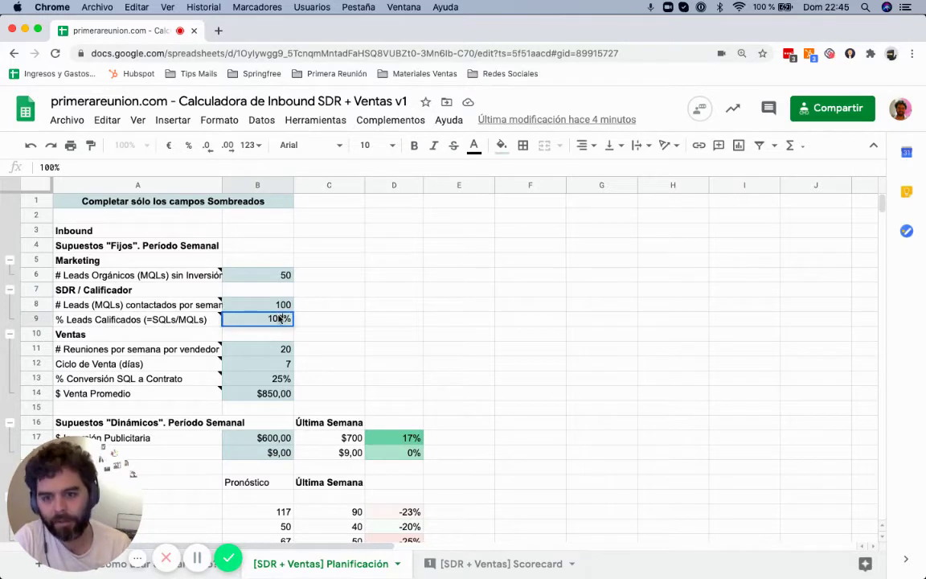
key("Return")
key("super+z")
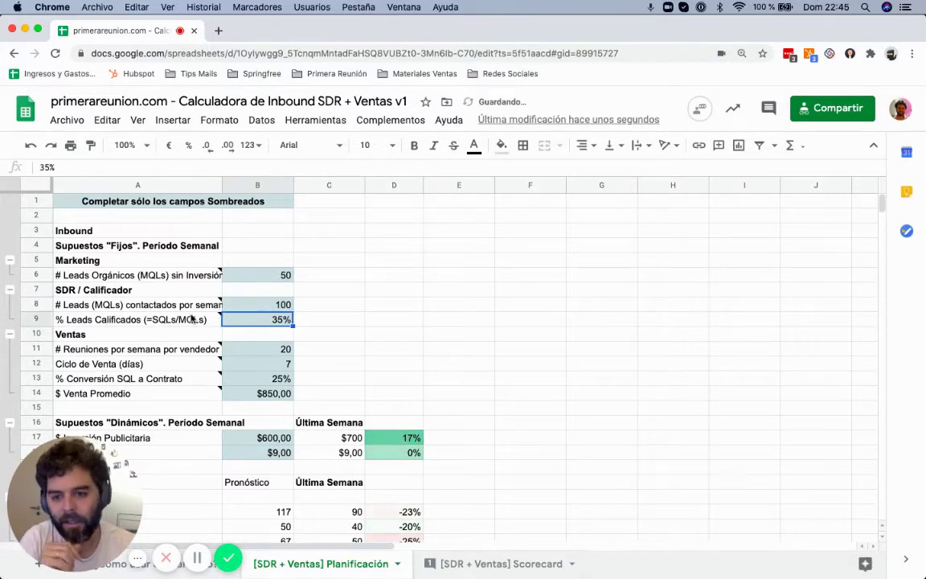
Step: Examine the fixed and dynamic weekly assumptions, including the notes on organic leads and leads contacted per week
left_click(180, 331)
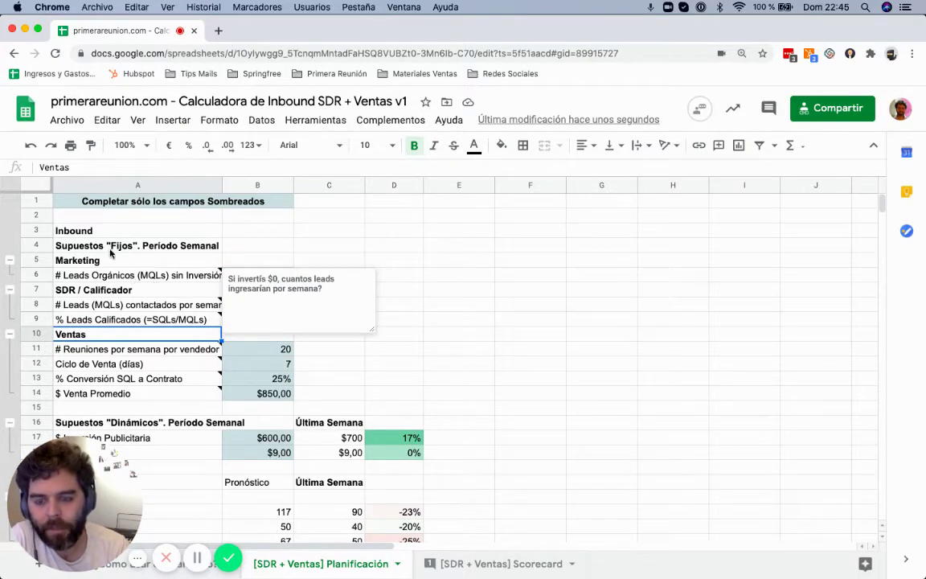
left_click(129, 276)
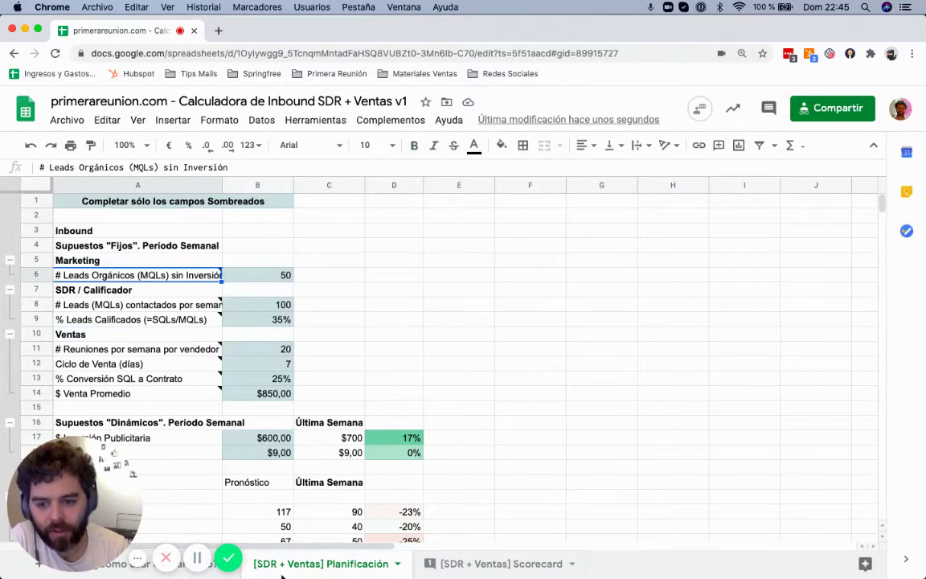
left_click_drag(130, 495, 716, 411)
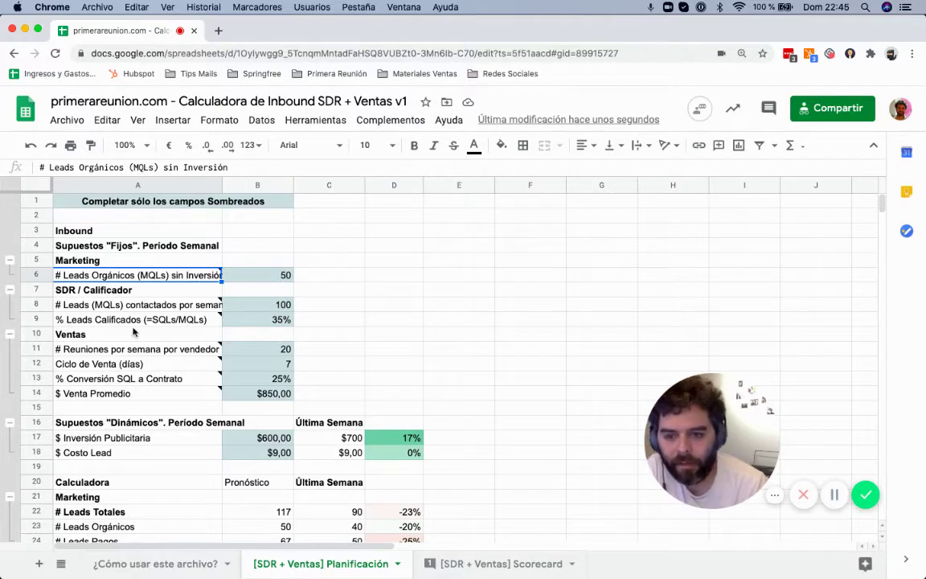
mouse_move(139, 308)
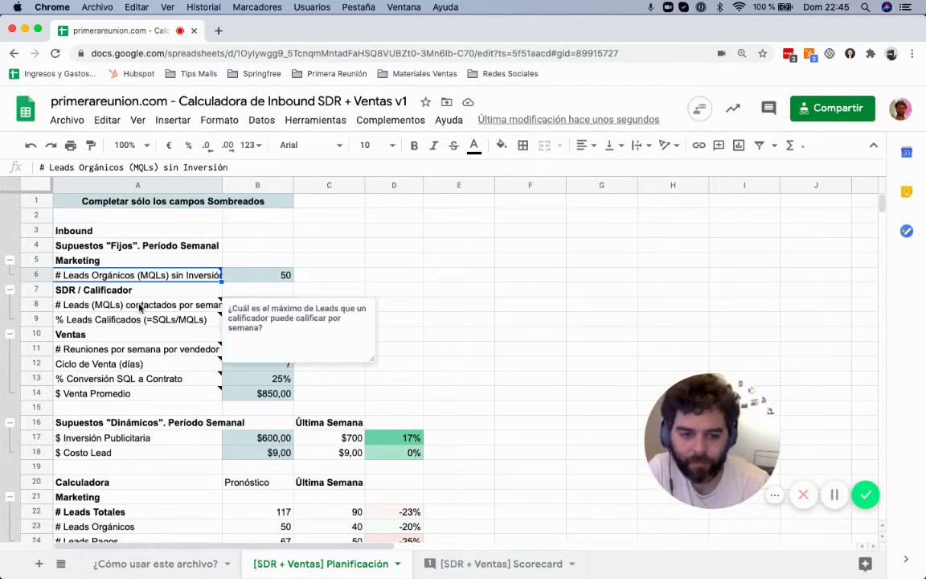
left_click(137, 247)
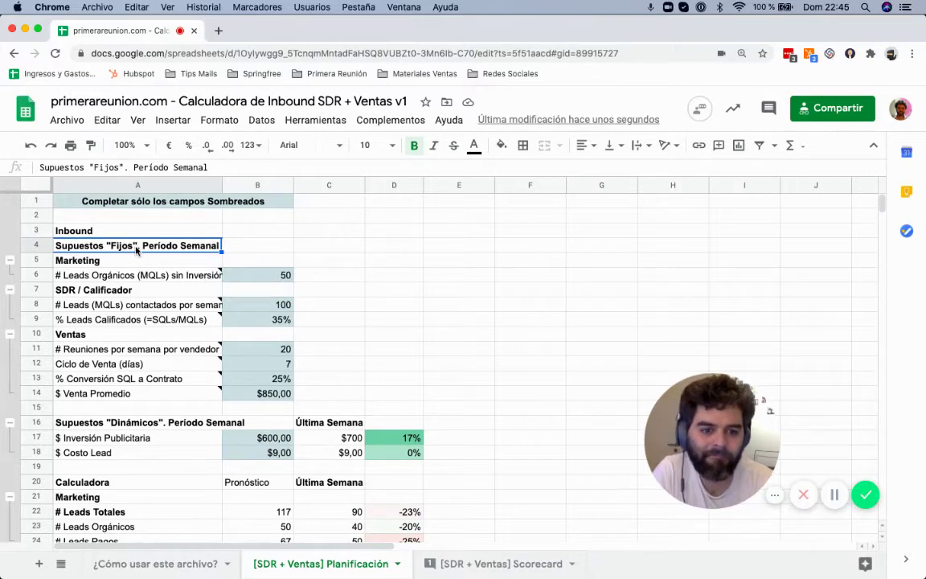
left_click(270, 439)
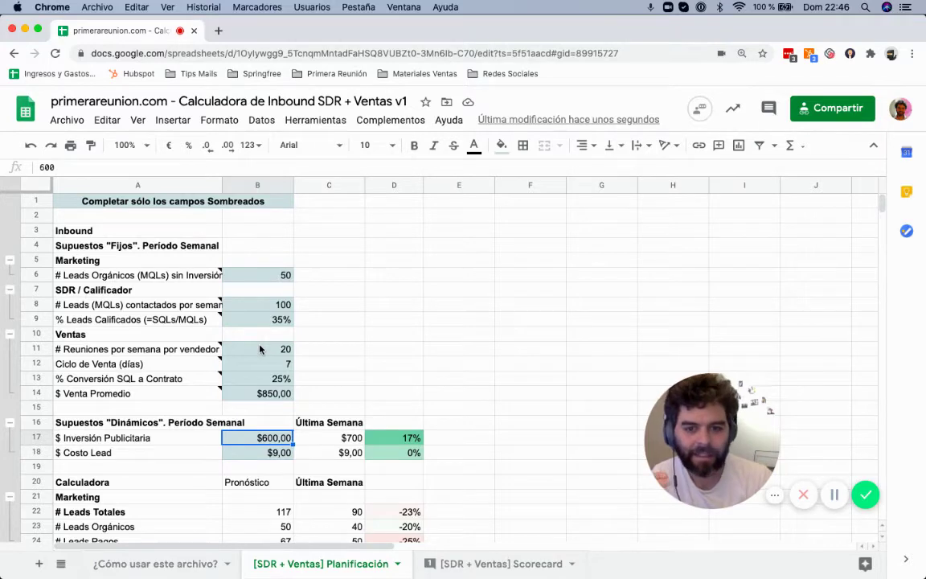
left_click(230, 279)
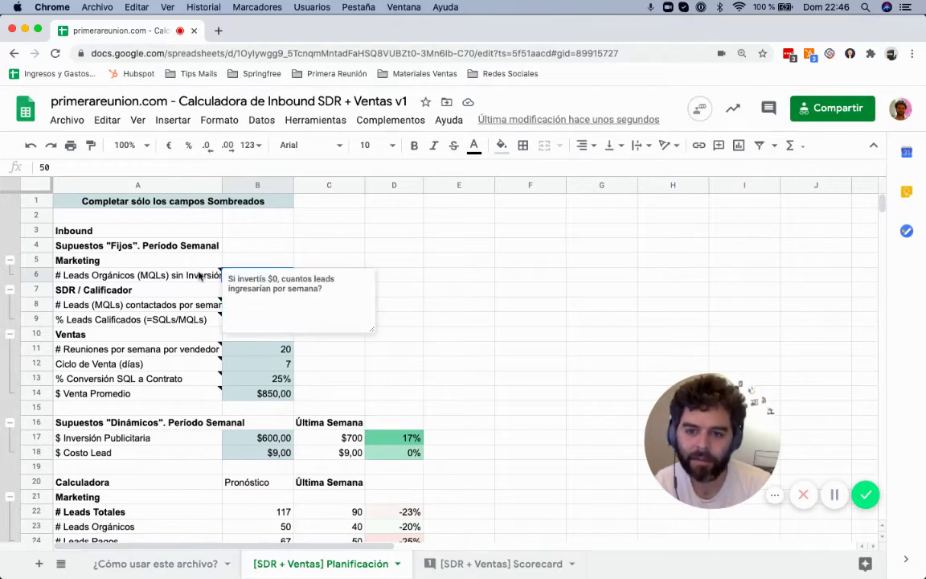
left_click(186, 301)
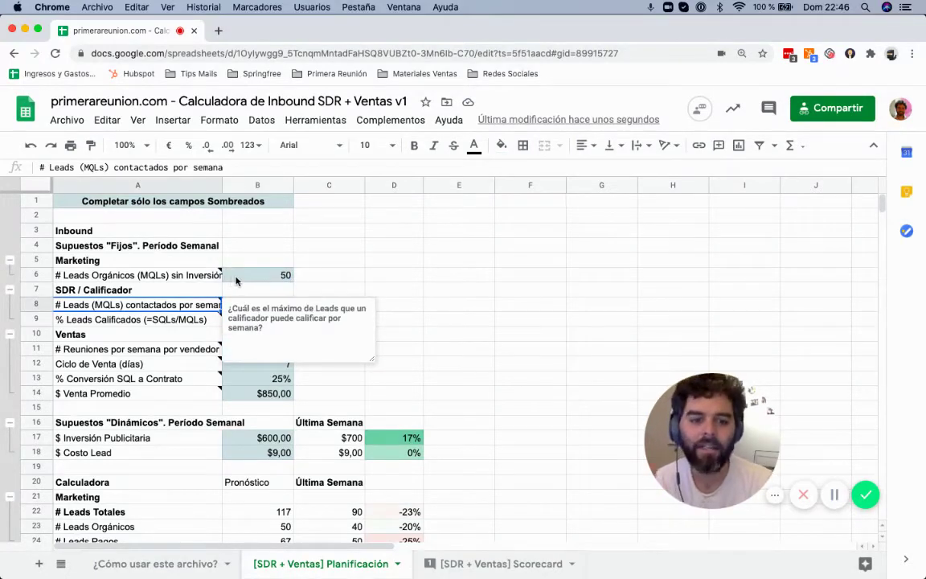
left_click(236, 279)
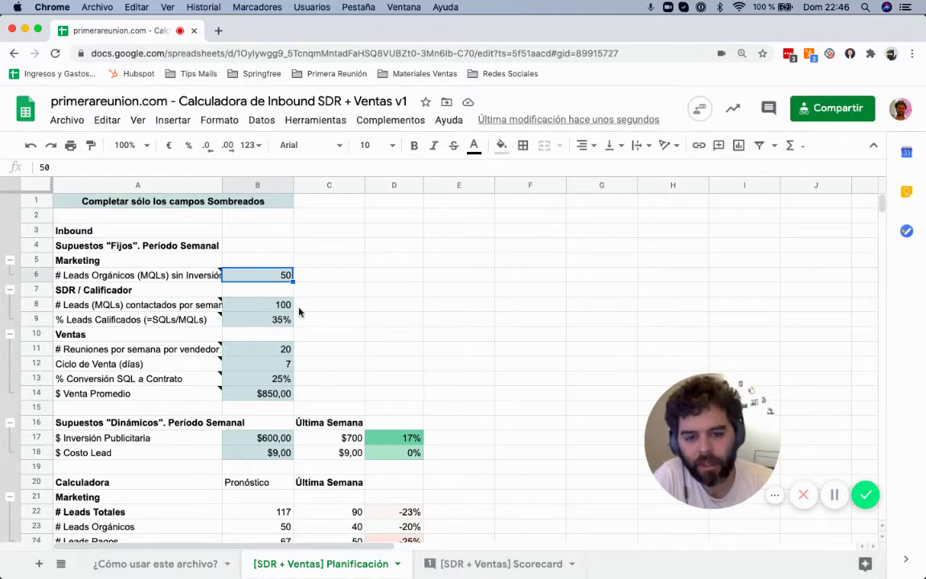
Step: Examine the SDR / Calificador capacity for leads contacted per week, its note and its relation to organic leads
left_click(272, 306)
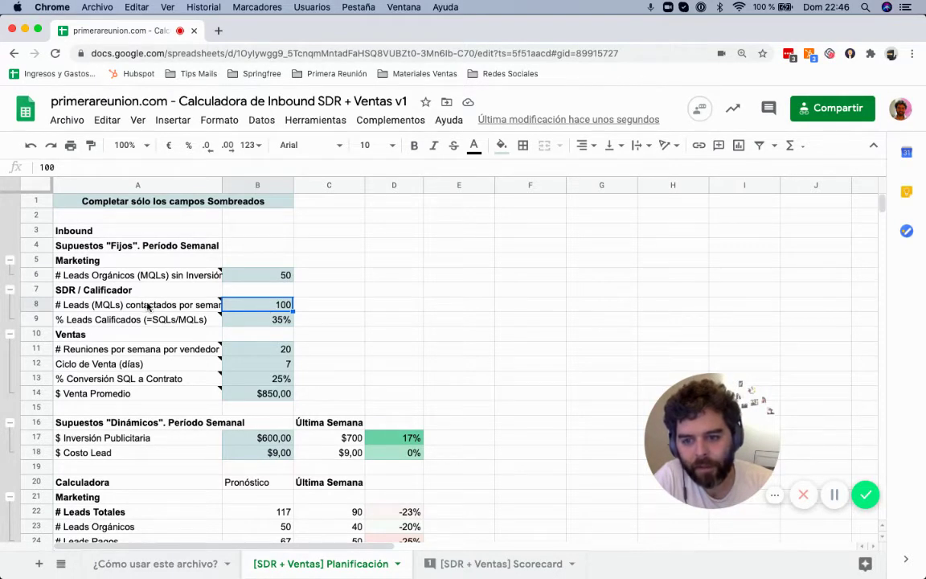
mouse_move(145, 308)
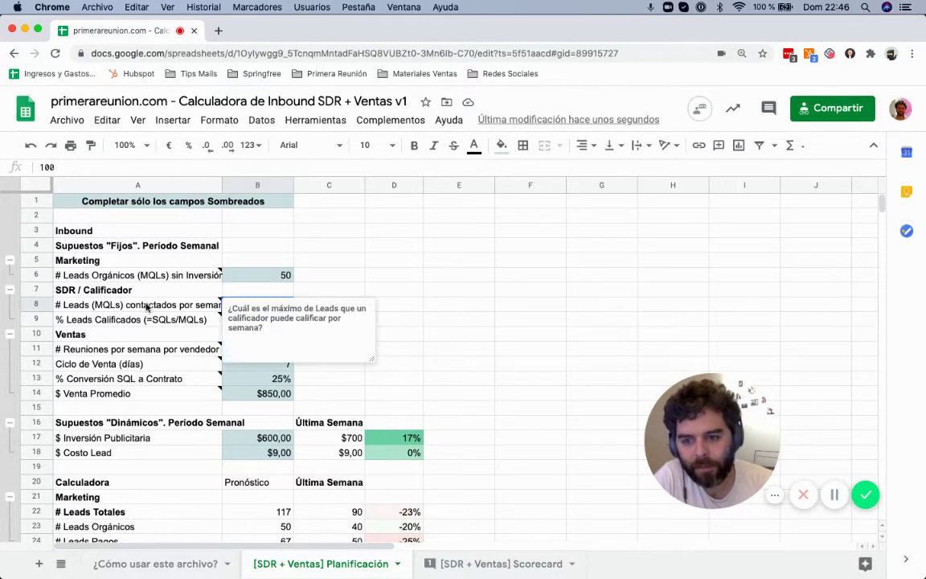
left_click(109, 278)
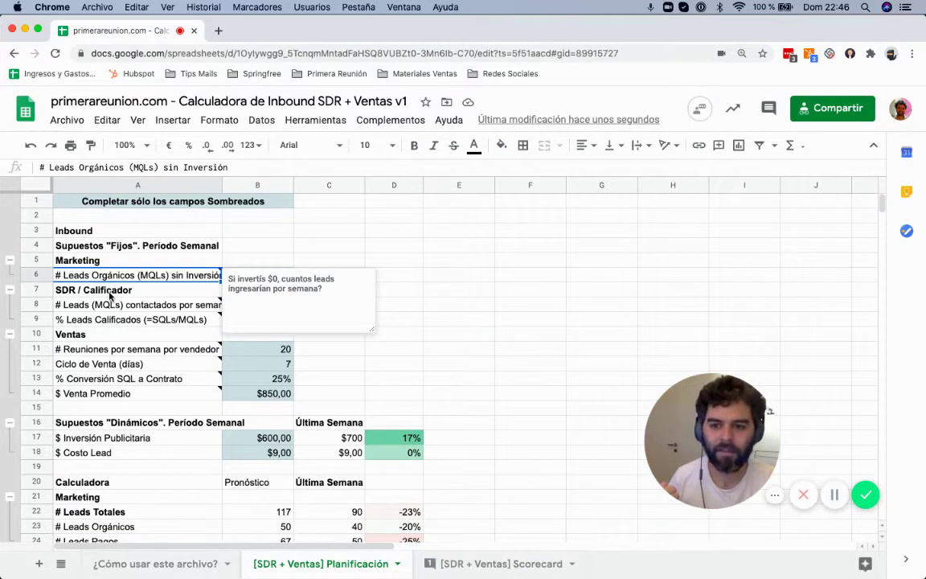
left_click(110, 296)
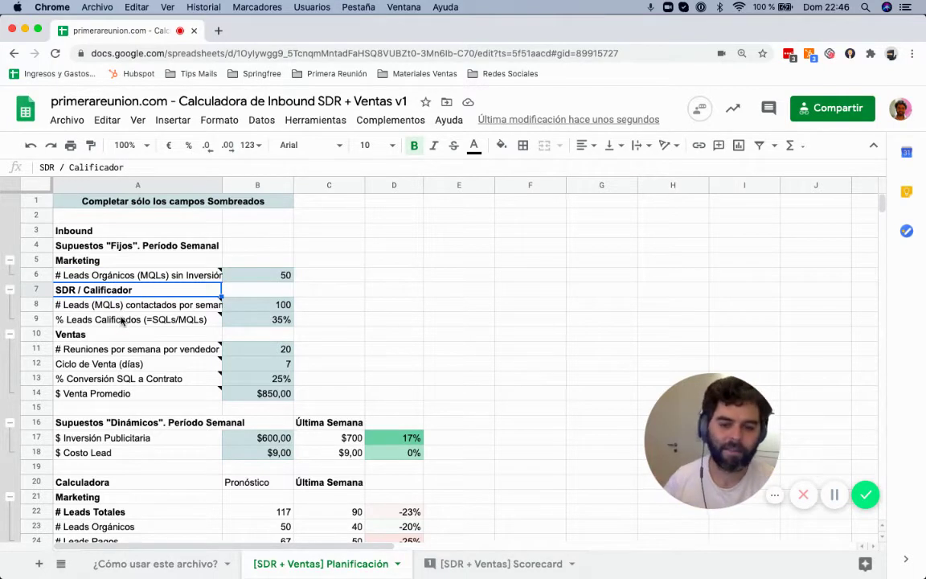
mouse_move(122, 321)
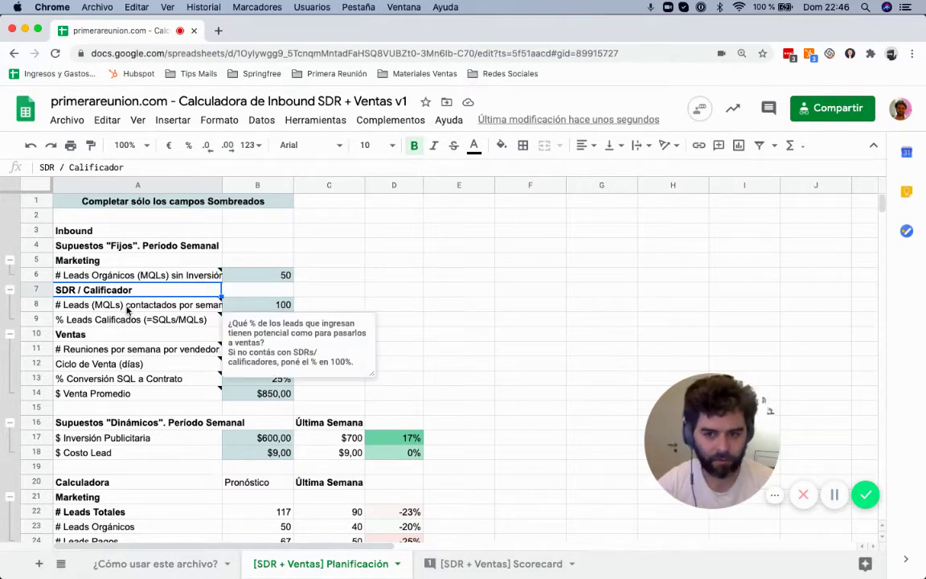
key("Down")
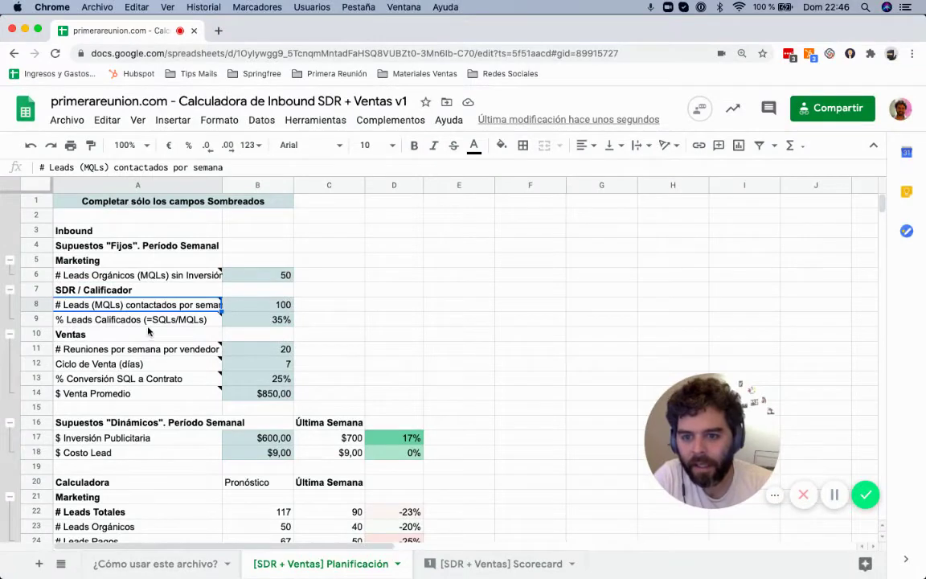
key("Up")
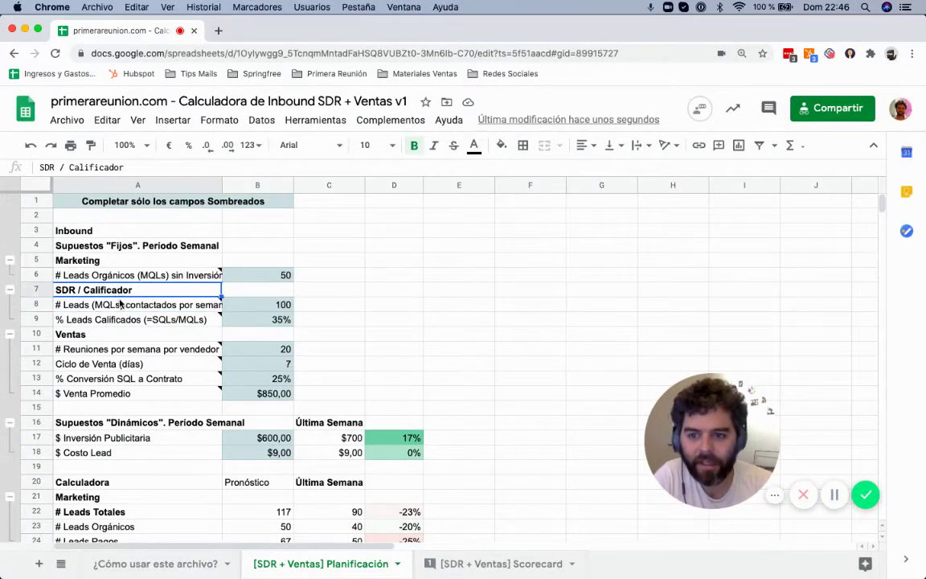
key("Down")
key("Up")
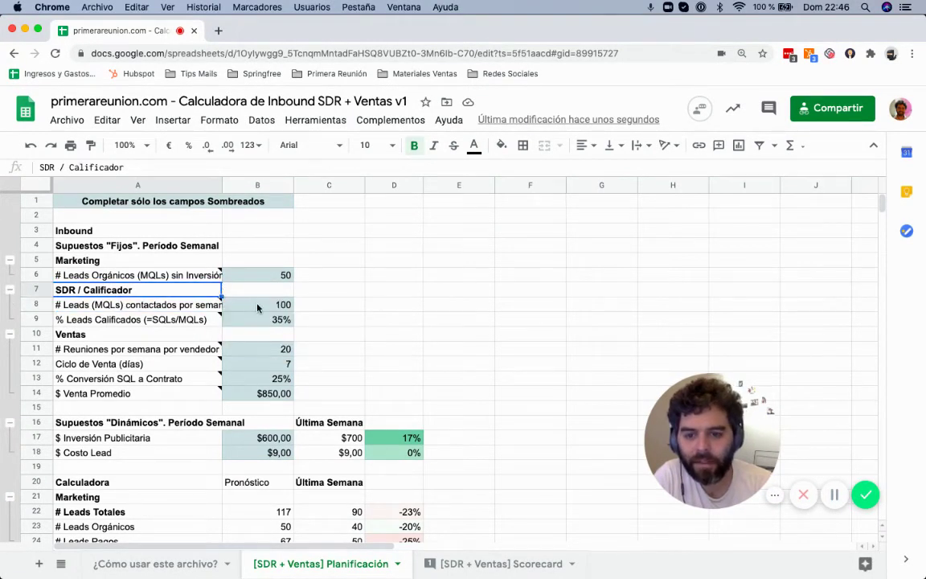
left_click(258, 307)
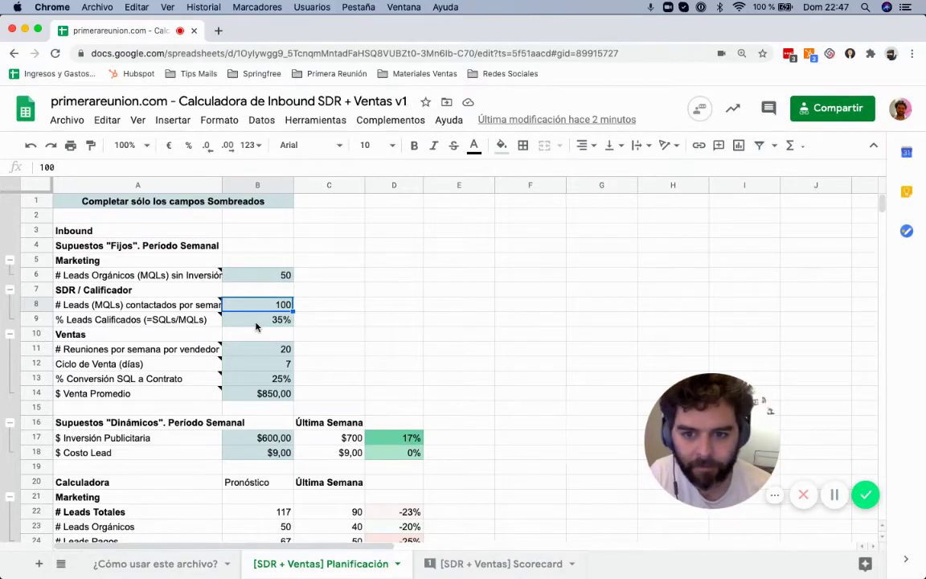
Step: Examine the % Leads Calificados assumption and its note, comparing it with leads contacted per week
left_click(256, 326)
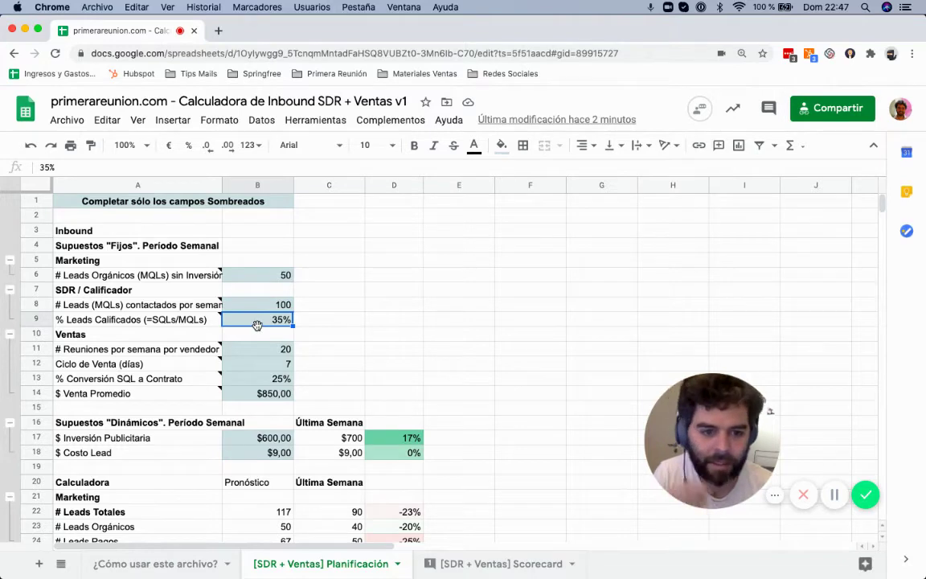
left_click(185, 322)
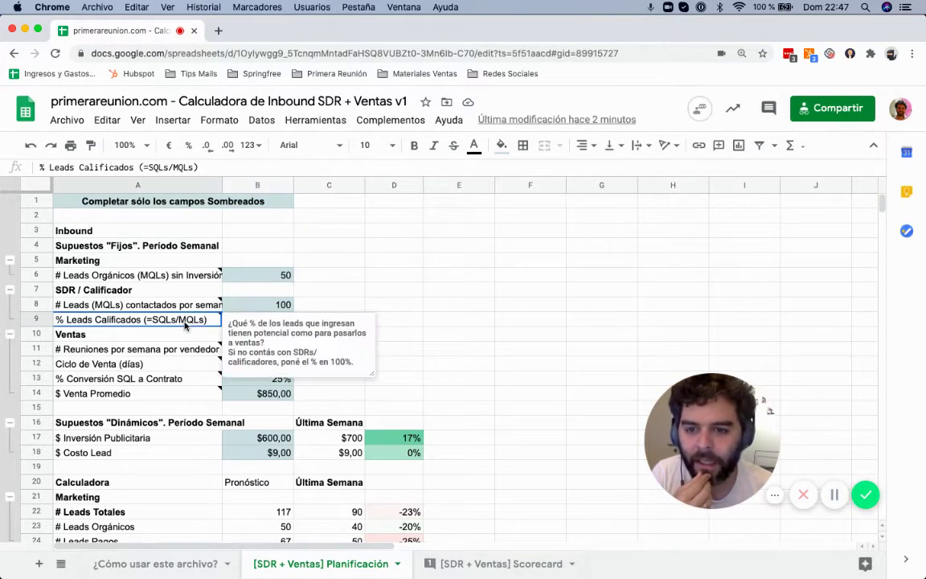
left_click(251, 319)
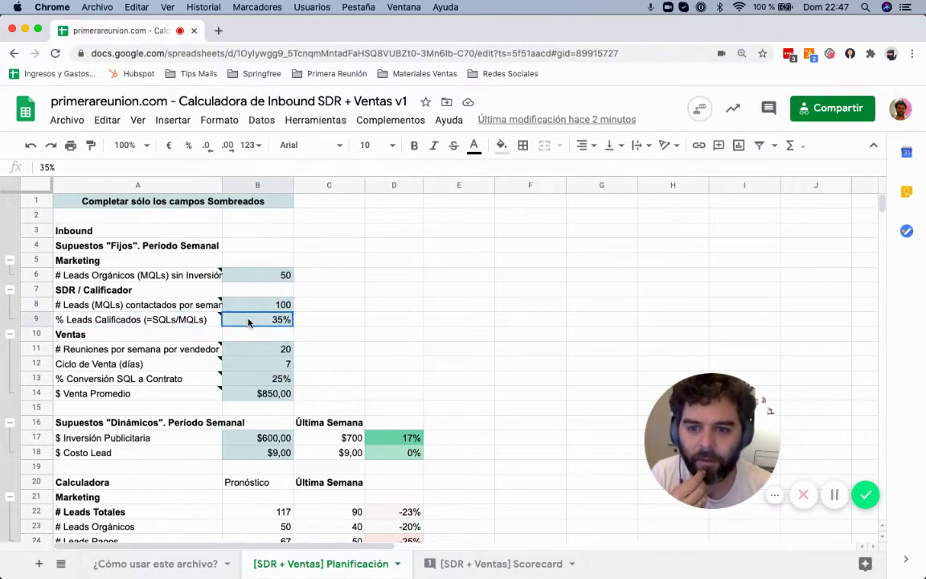
left_click(165, 321)
left_click(98, 304)
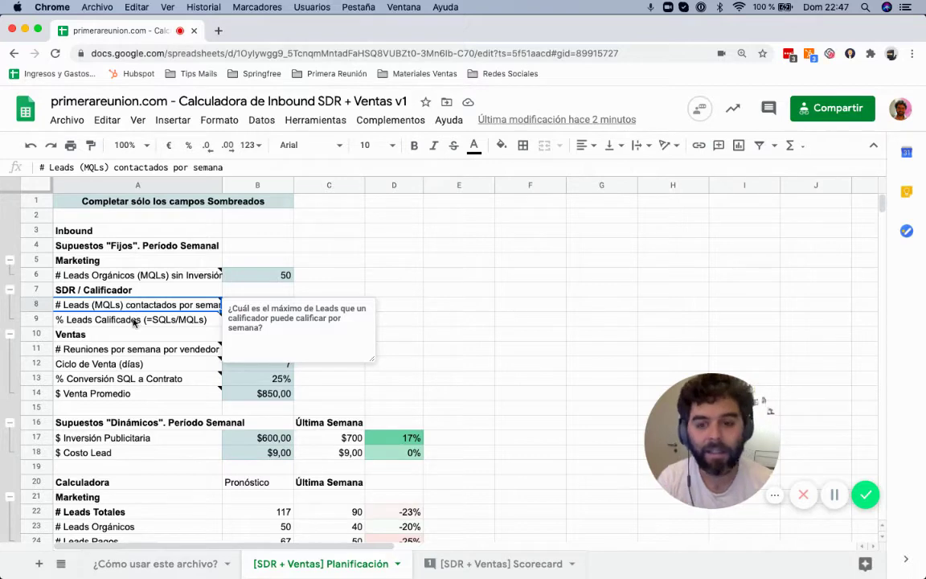
left_click(129, 337)
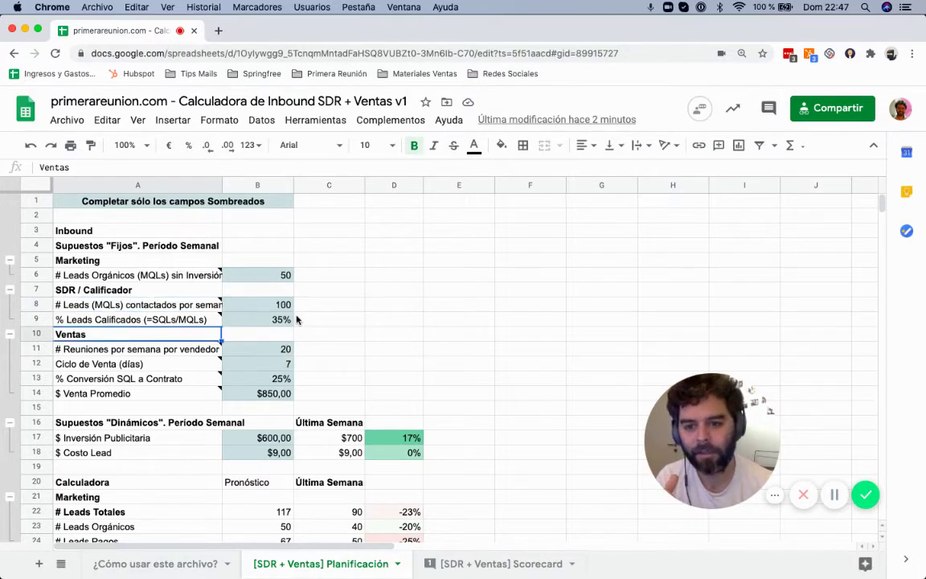
left_click(277, 320)
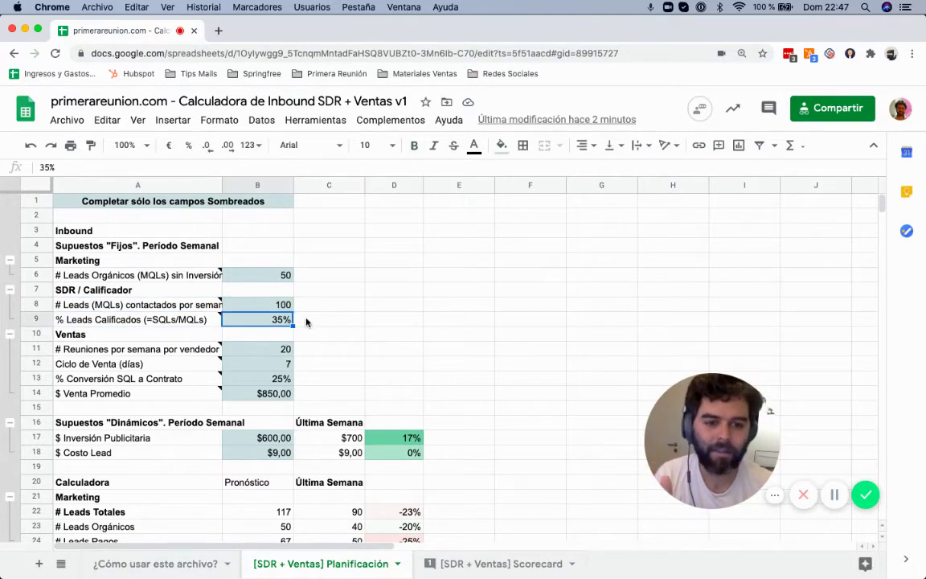
Step: Examine the Ventas assumptions for weekly meetings per seller, including its note, and for the sales cycle in days
scroll(320, 288, "down", 1)
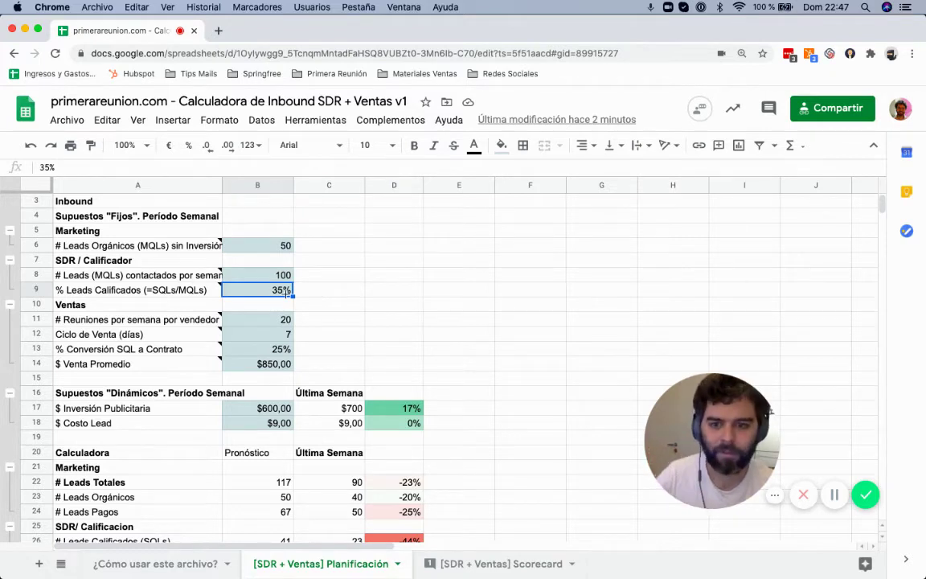
left_click(274, 320)
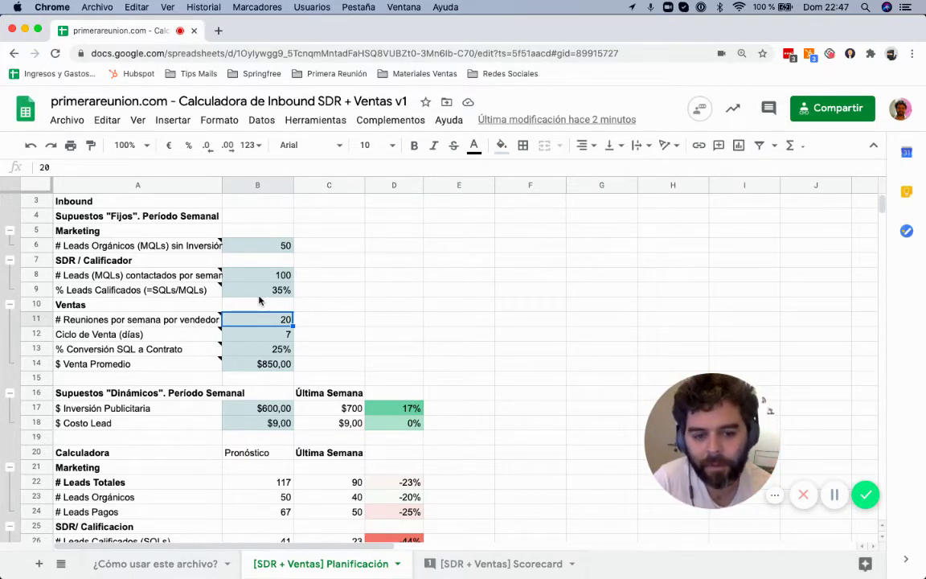
key("Left")
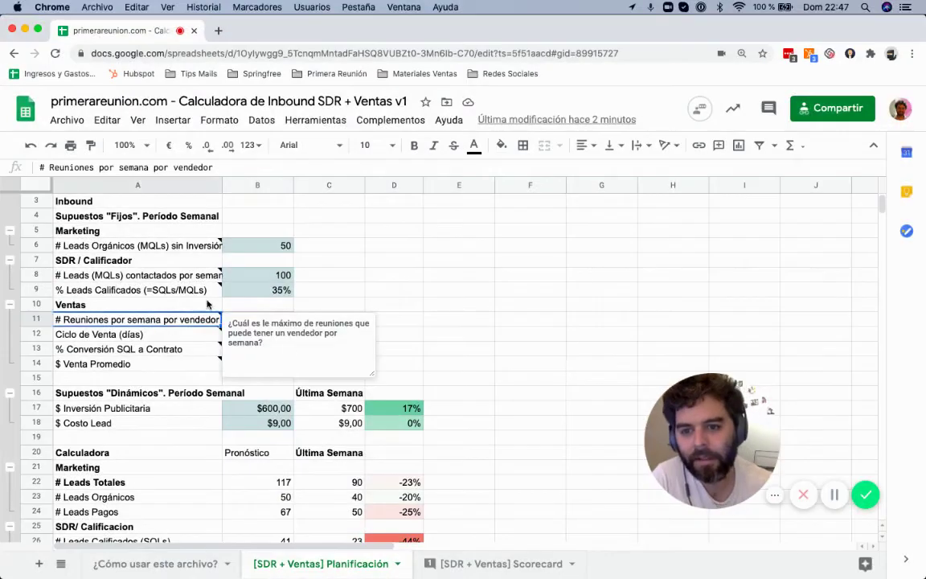
left_click(257, 291)
left_click(277, 319)
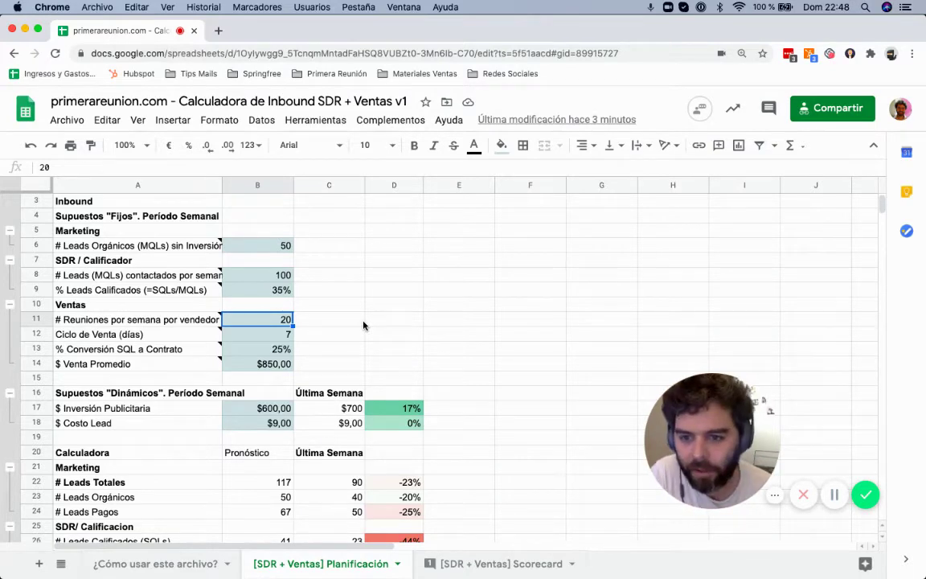
key("Down")
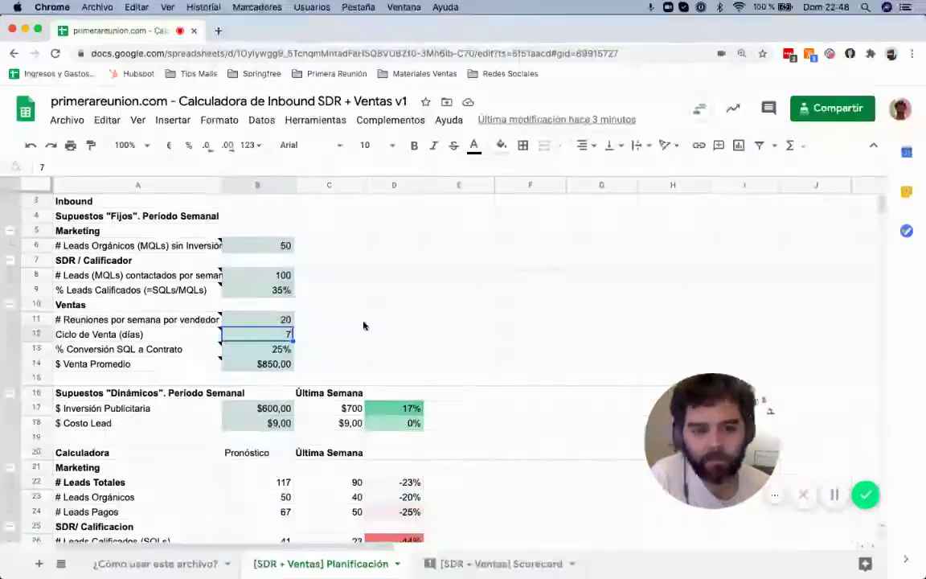
Step: Examine the % Conversión SQL a Contrato assumption and its note, comparing it with the meetings and sales cycle assumptions
key("Down")
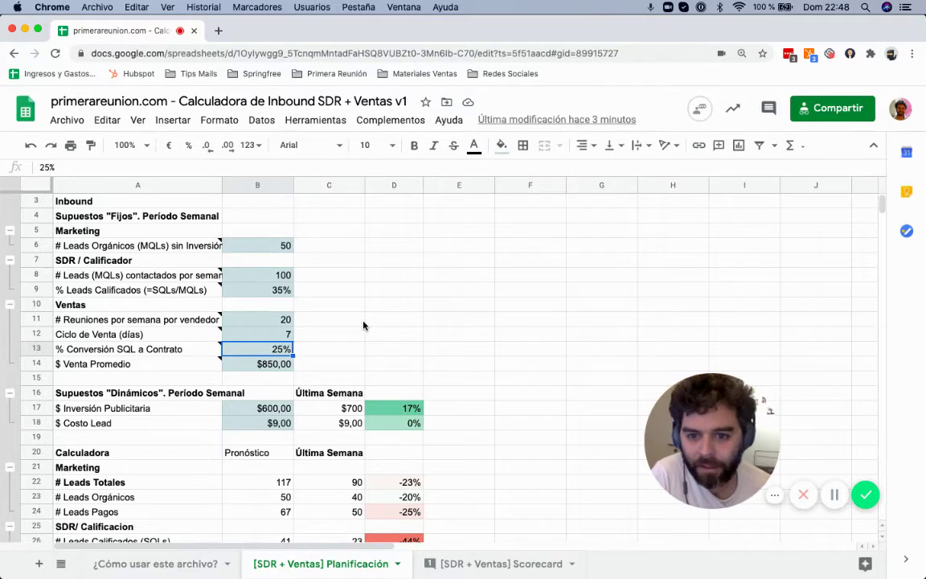
key("Left")
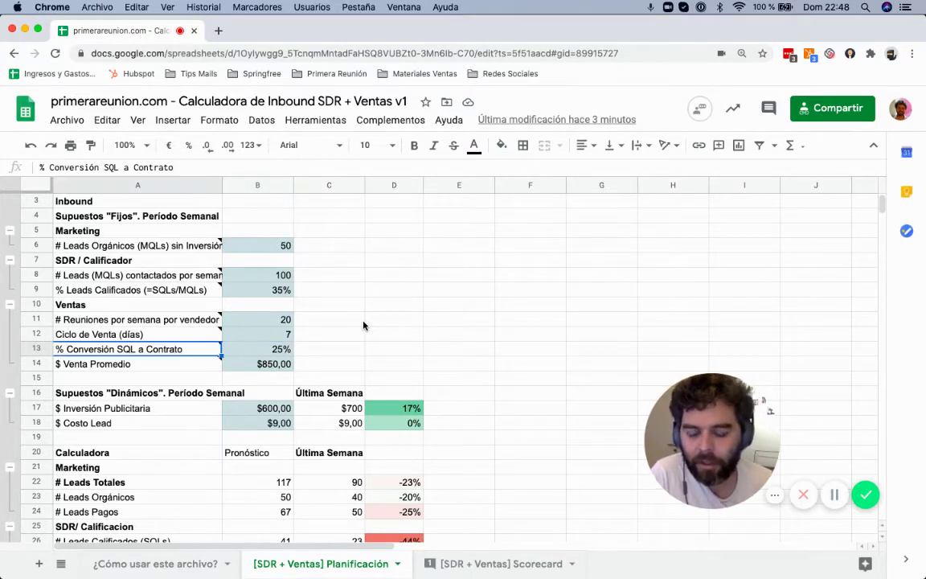
left_click(279, 352)
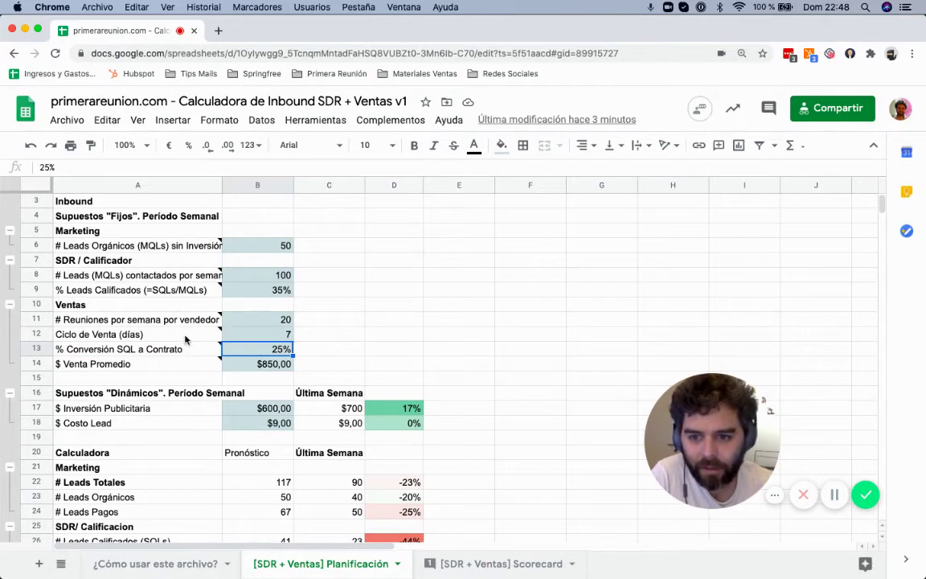
key("Left")
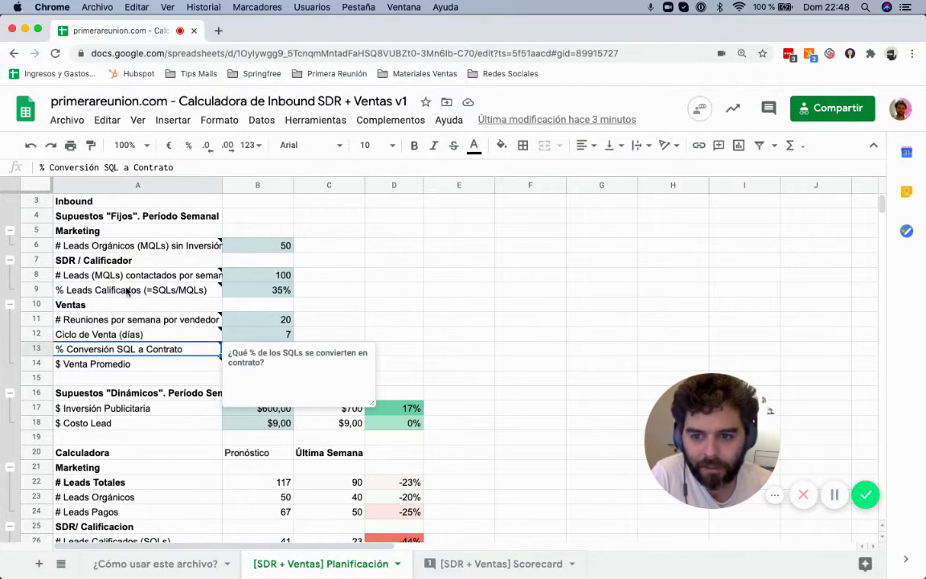
left_click(239, 318)
key("Down")
key("Down")
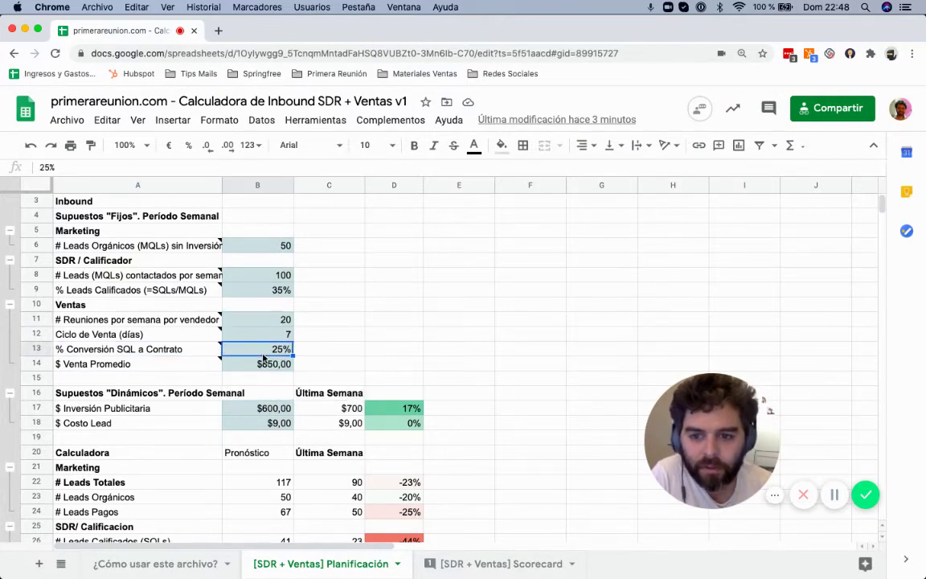
Step: Examine the $ Venta Promedio assumption and look over the dynamic assumptions and calculator rows beneath it
left_click(244, 364)
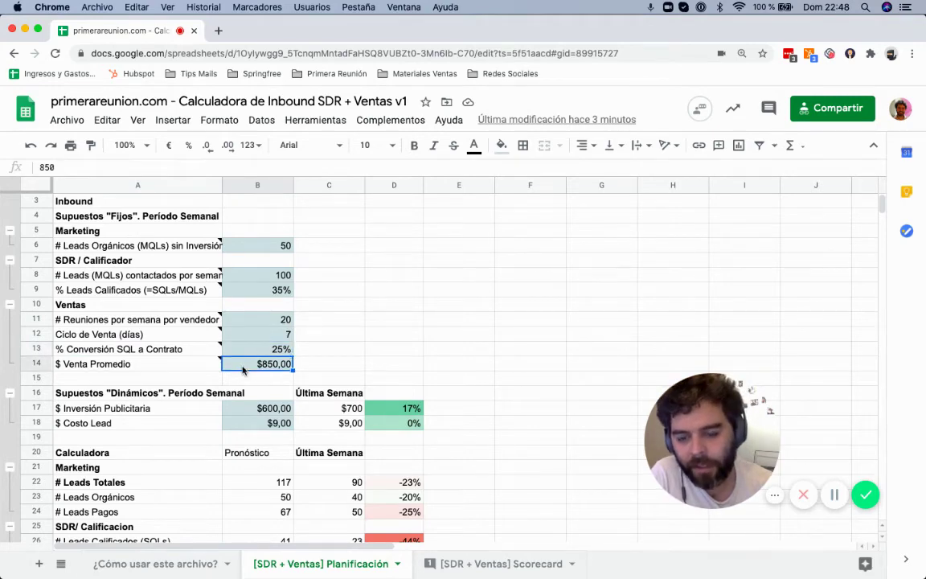
scroll(243, 368, "down", 1)
scroll(245, 378, "down", 1)
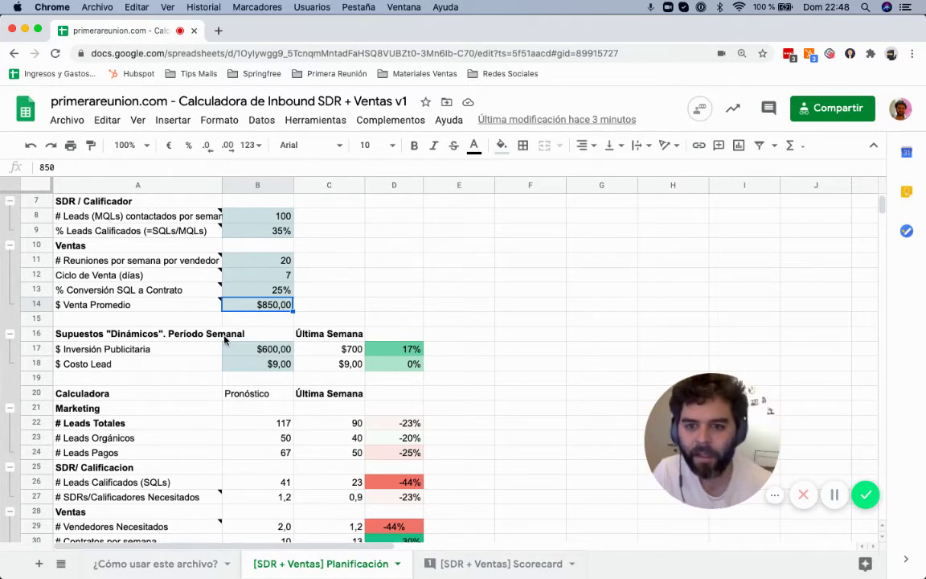
scroll(225, 345, "up", 1)
scroll(217, 337, "up", 1)
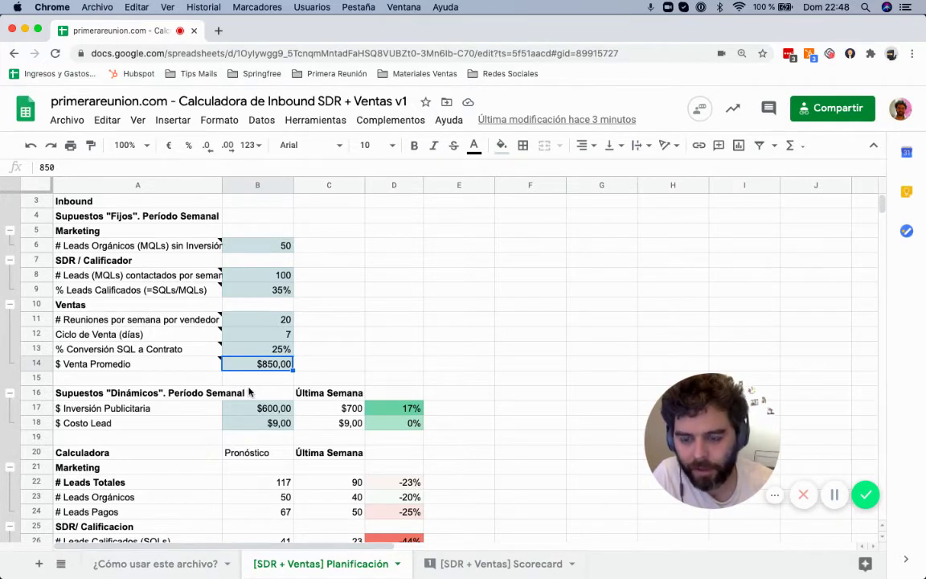
Step: Review the % Leads Calificados assumption again and read its note on working without SDRs
left_click(266, 294)
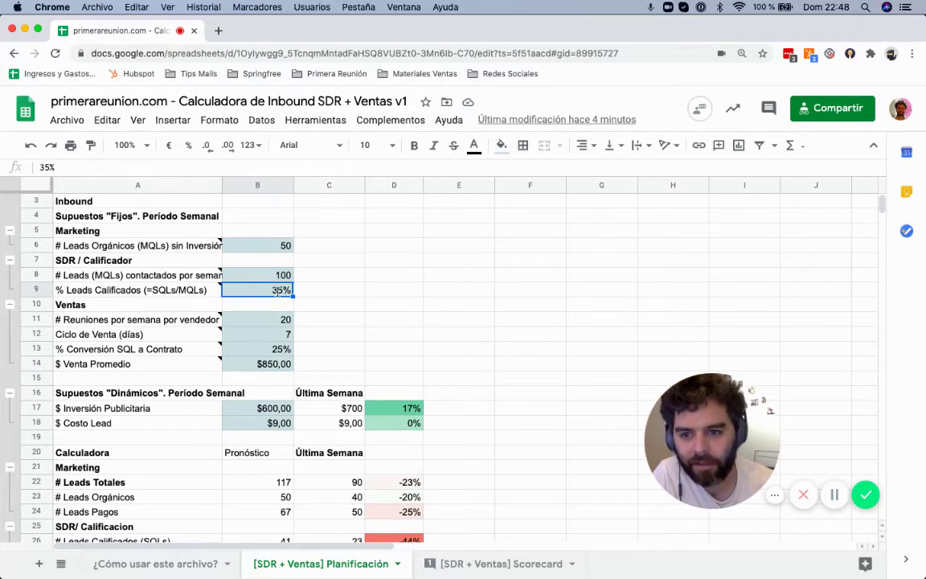
left_click(307, 293)
mouse_move(223, 291)
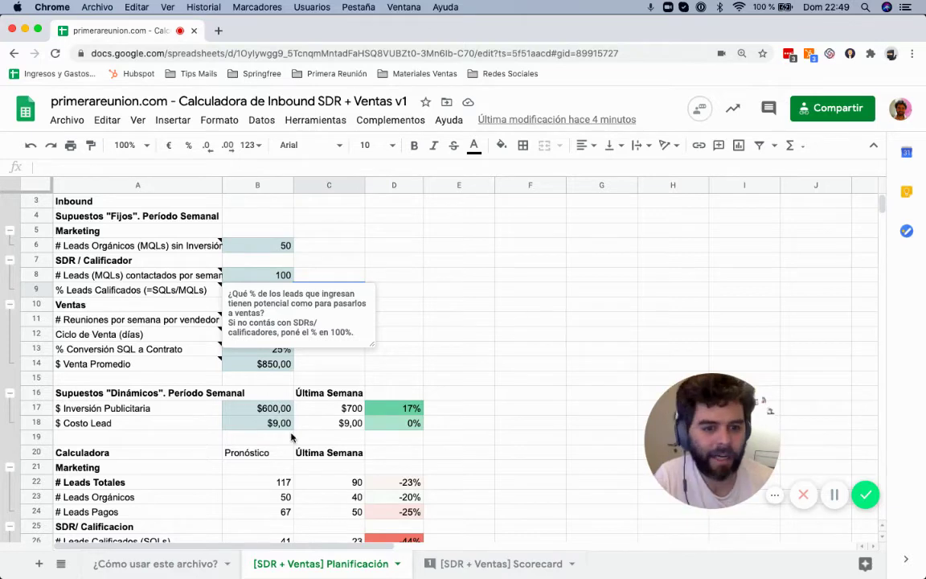
Step: Try a weekly $ Inversión Publicitaria of 750 in B17 and a $ Costo Lead of 8 in B18
scroll(291, 437, "down", 1)
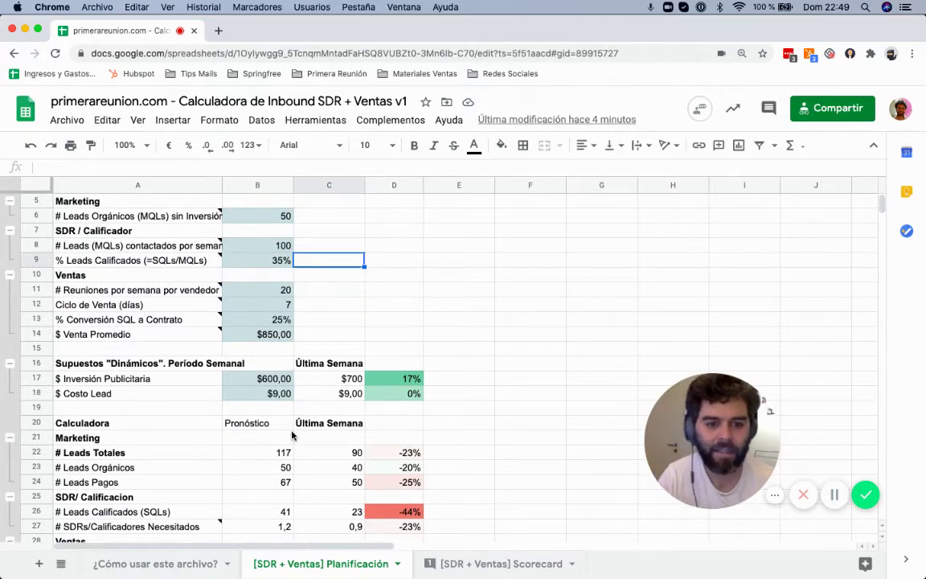
left_click(276, 384)
key("Down")
key("Down")
key("Down")
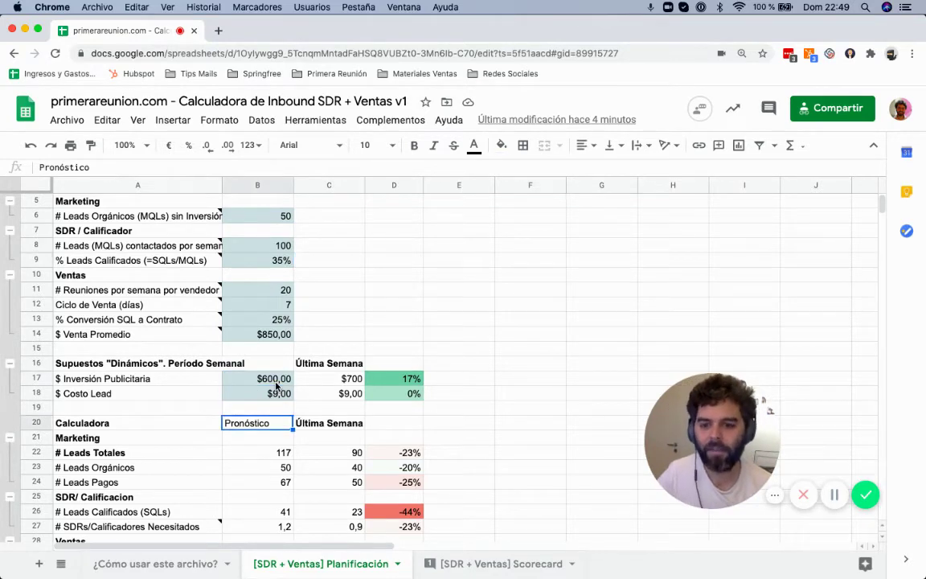
key("Up")
key("Up")
key("Up")
key("Up")
key("Down")
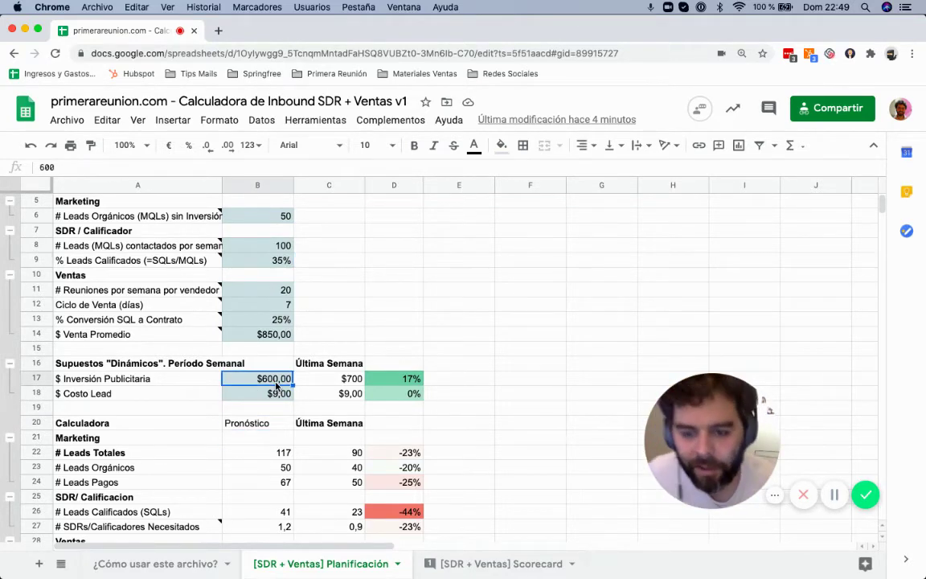
type("750")
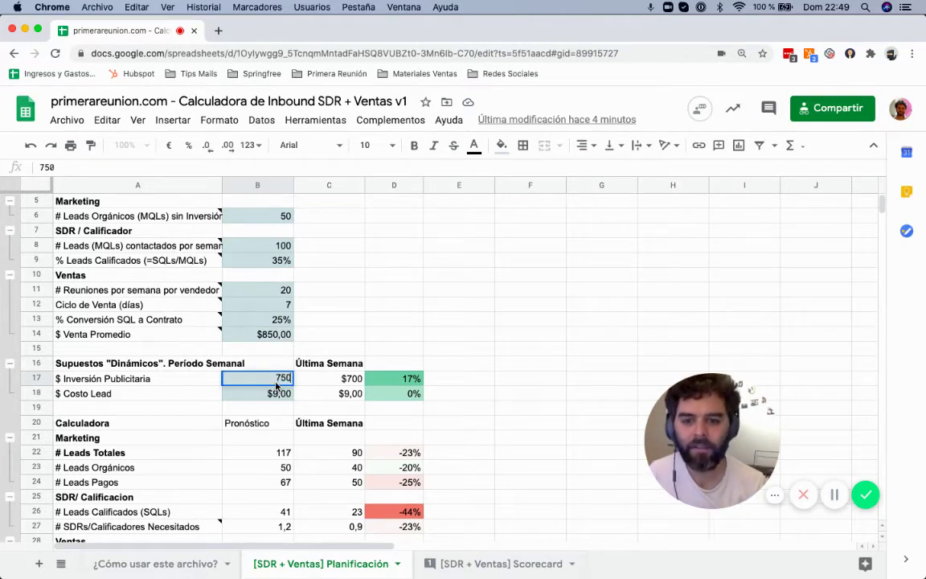
key("Return")
type("8")
key("Return")
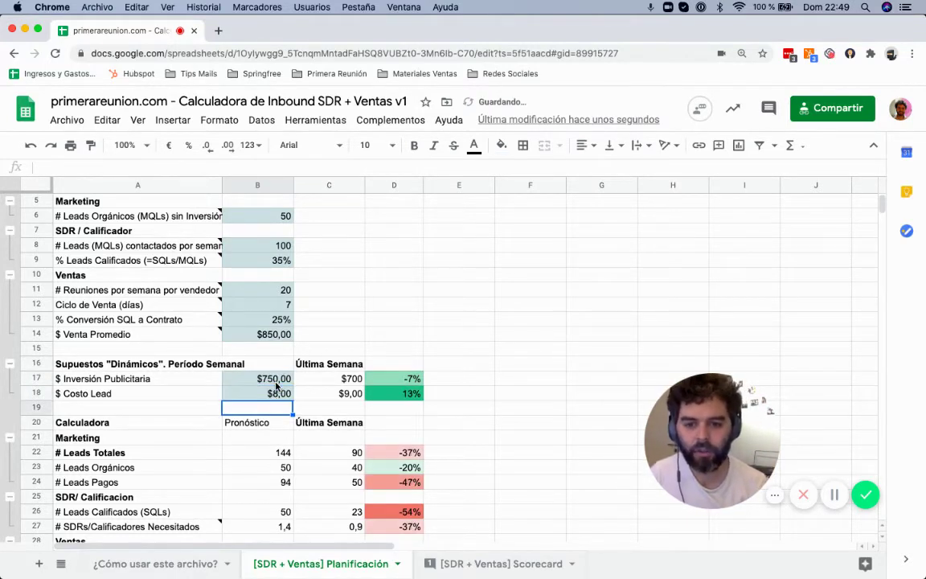
Step: Set the weekly $ Inversión Publicitaria in B17 to 700 and the $ Costo Lead in B18 to 9
key("Up")
key("Up")
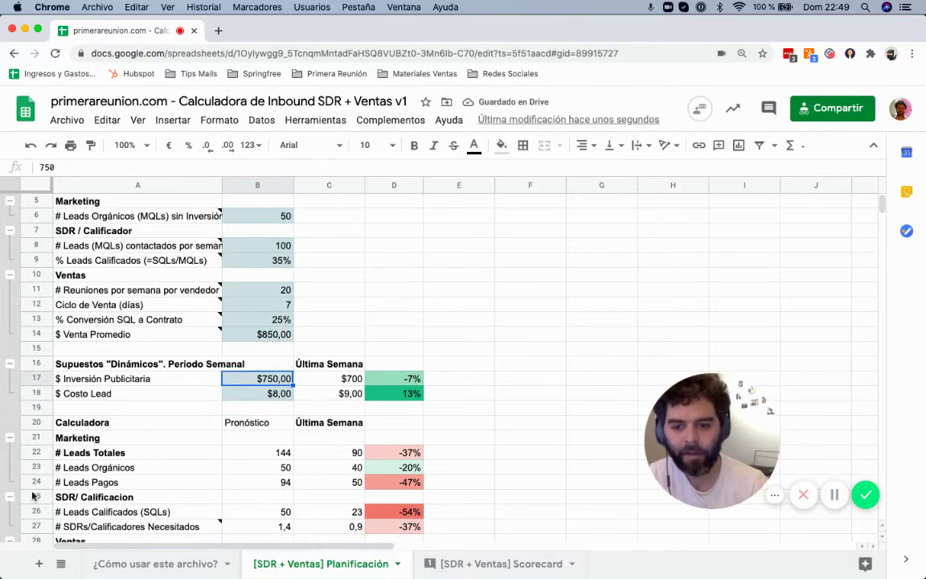
scroll(280, 435, "down", 1)
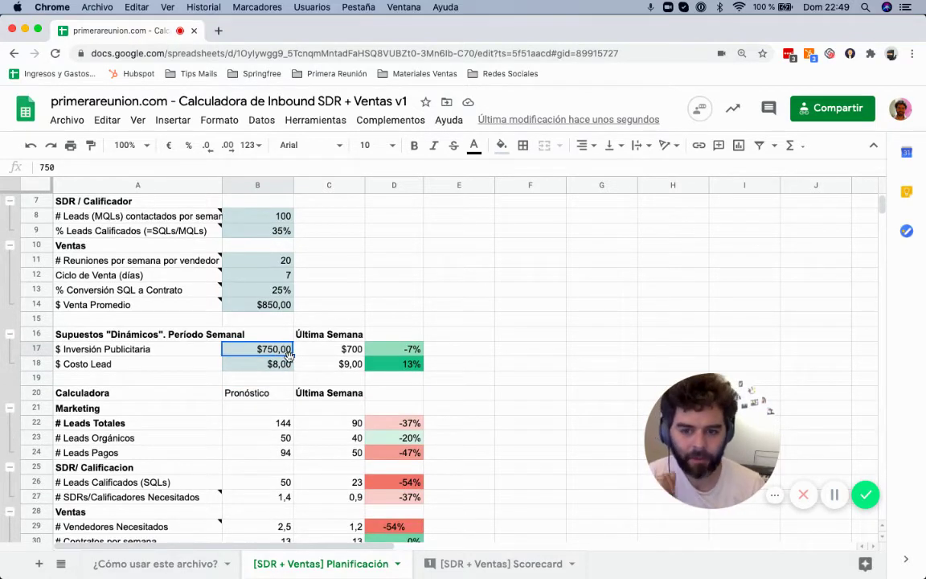
type("700")
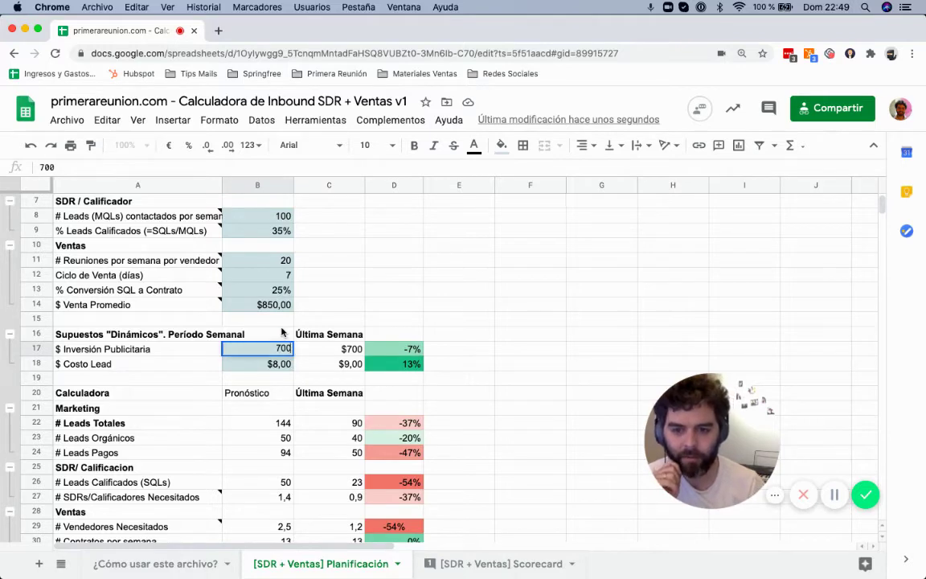
key("Return")
type("9")
key("Return")
Step: Inspect the forecast formulas for total, organic and paid leads in the calculator's Marketing section
left_click(281, 421)
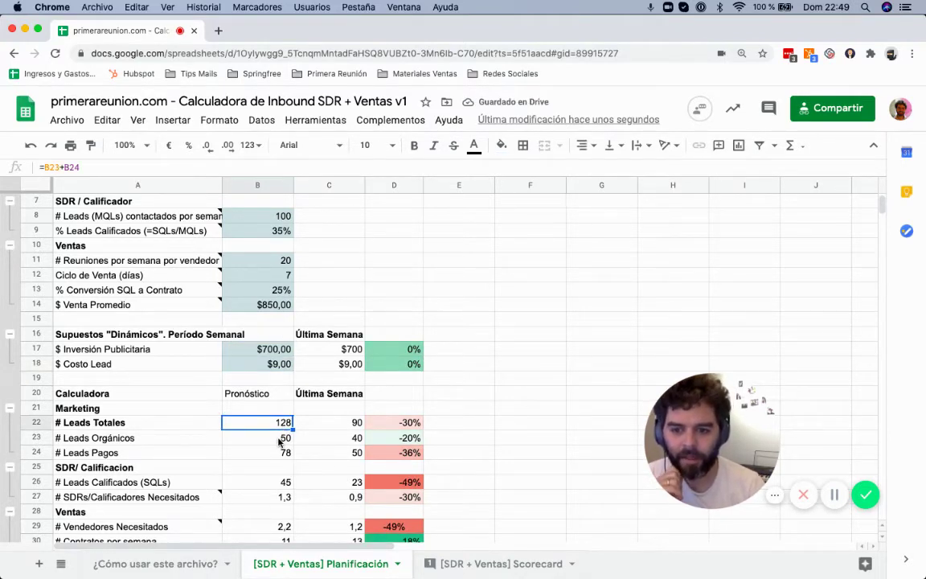
left_click(280, 441)
left_click(276, 453)
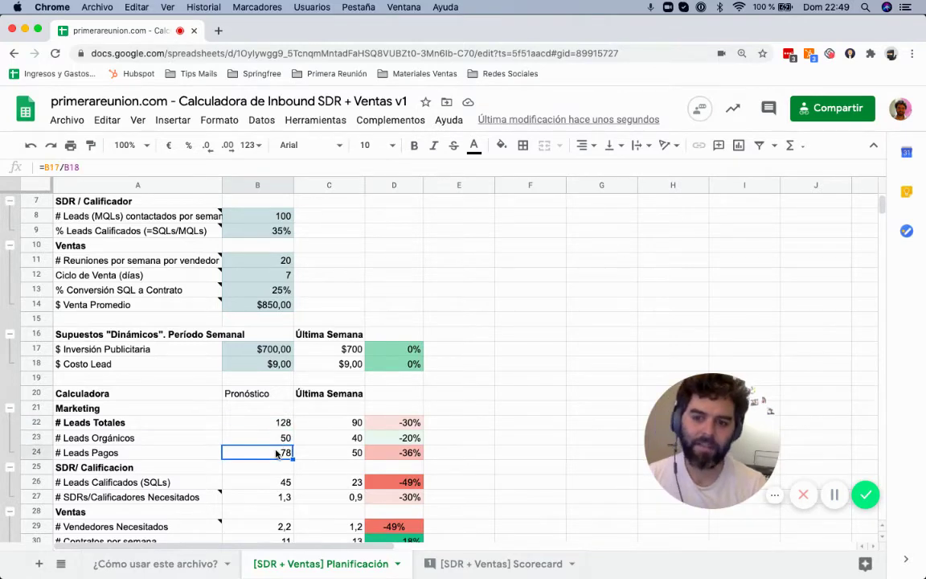
Step: Collapse the calculator's Marketing group to check the qualified leads formula, then expand it again and inspect # Leads Totales
left_click(10, 410)
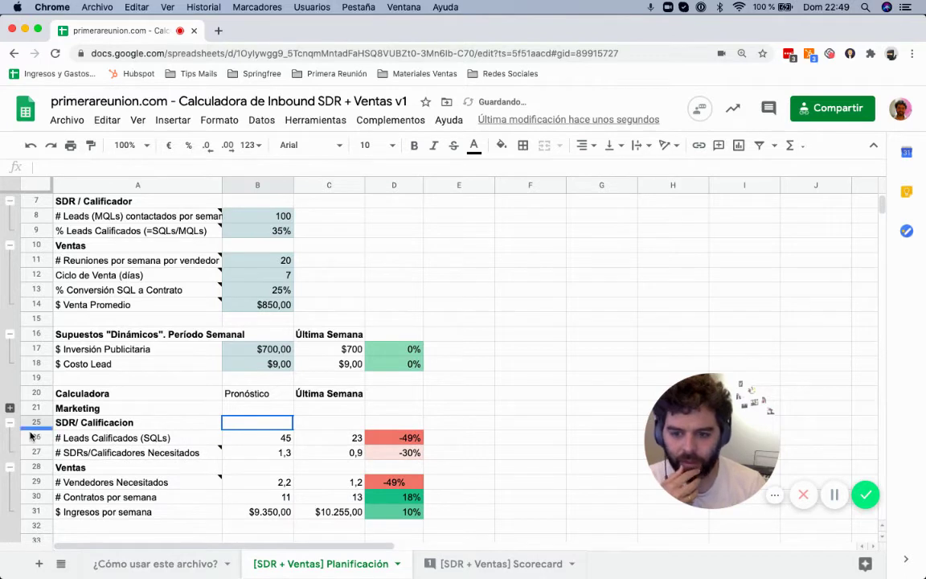
left_click(252, 441)
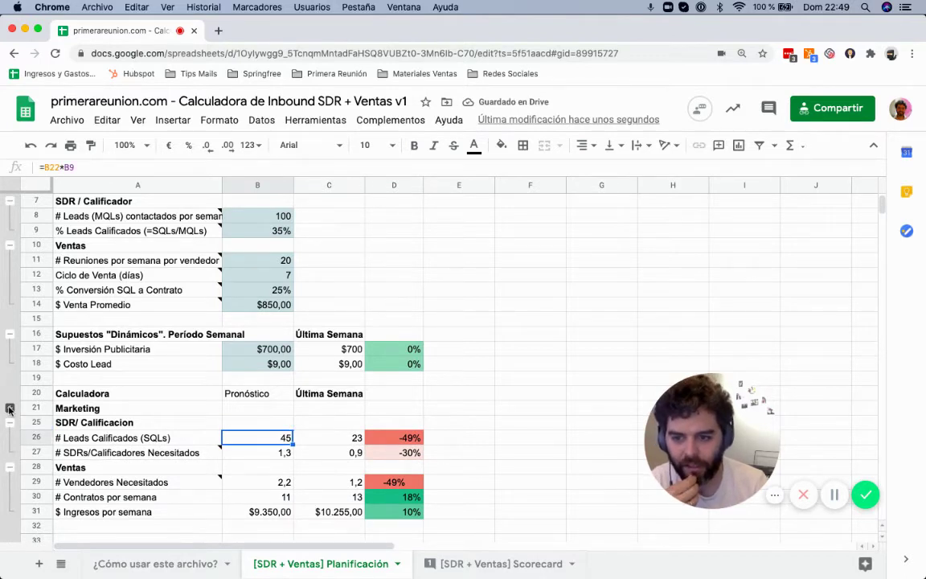
left_click(10, 409)
left_click(255, 427)
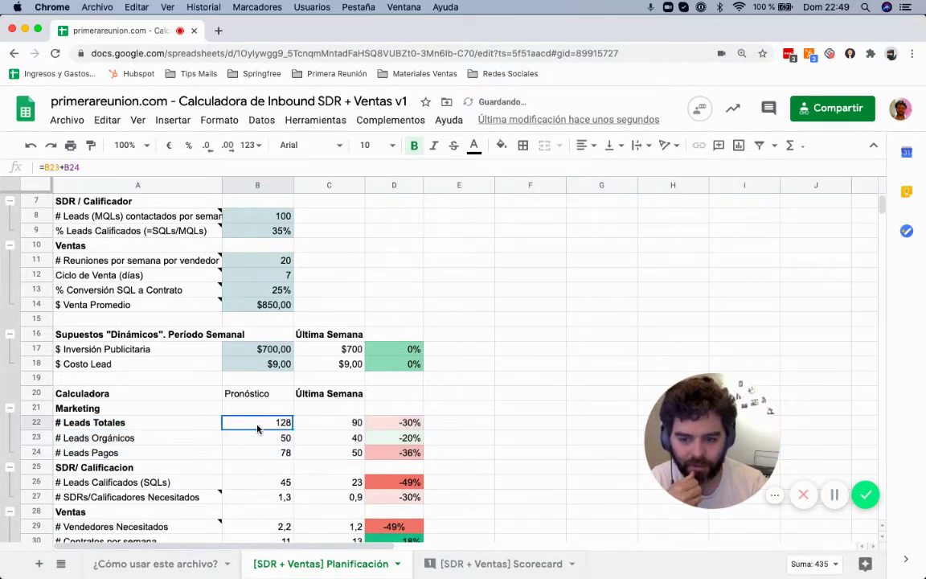
Step: Examine the forecasts for qualified leads and SDRs needed, including the full-time/part-time note, and compare them with paid leads
scroll(278, 469, "down", 1)
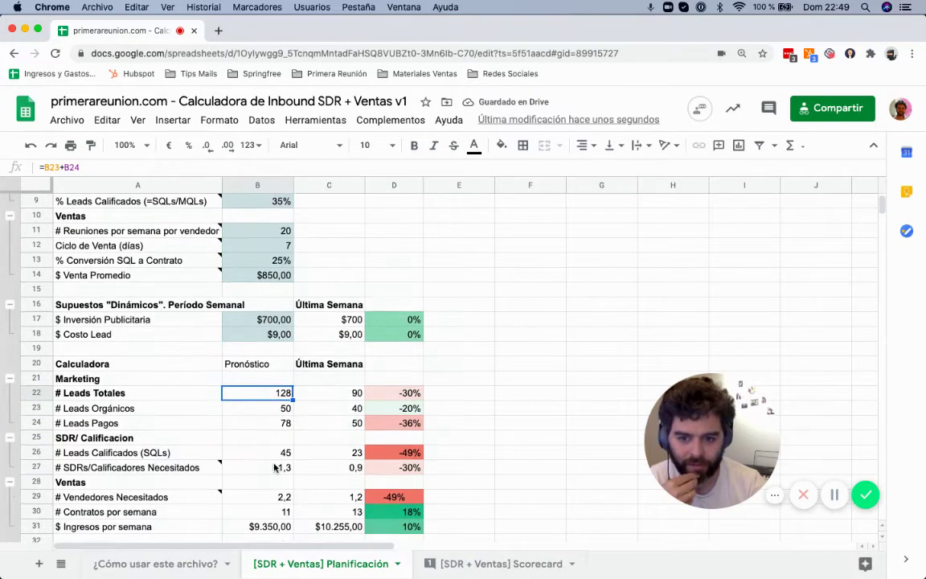
left_click(255, 454)
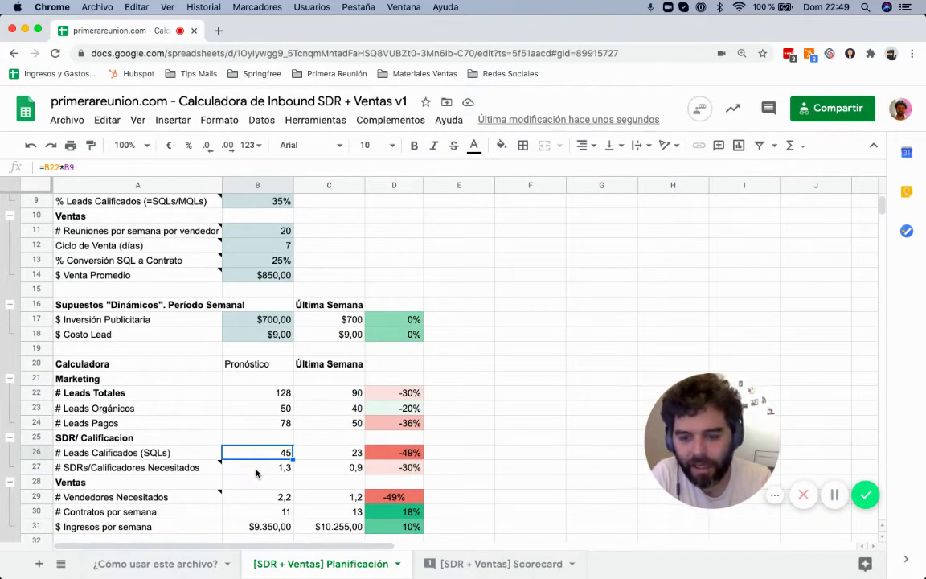
left_click(254, 474)
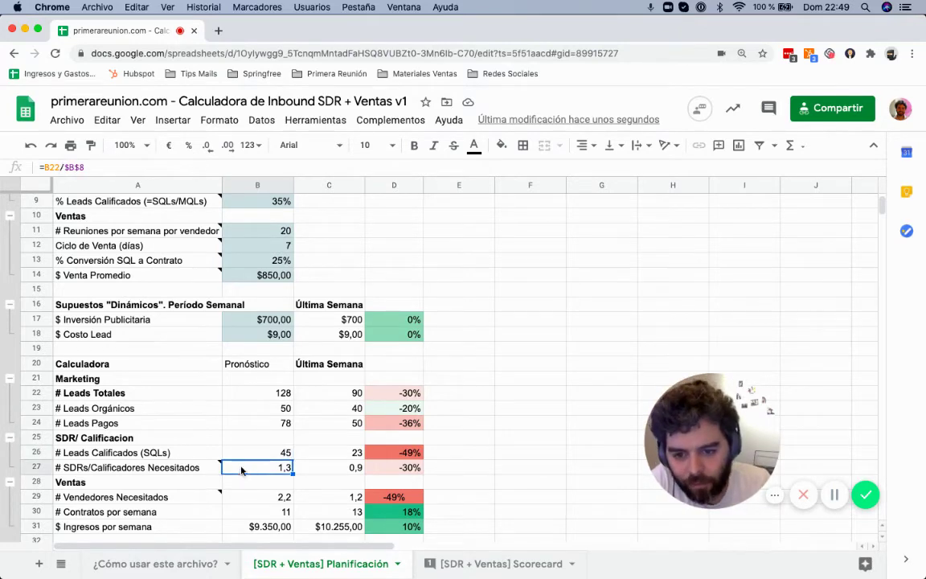
mouse_move(214, 469)
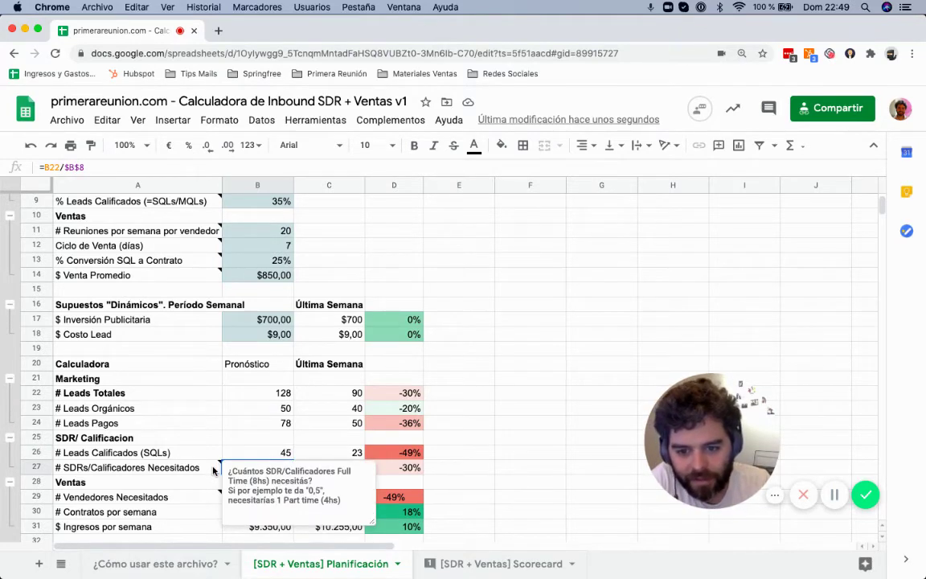
left_click(280, 426)
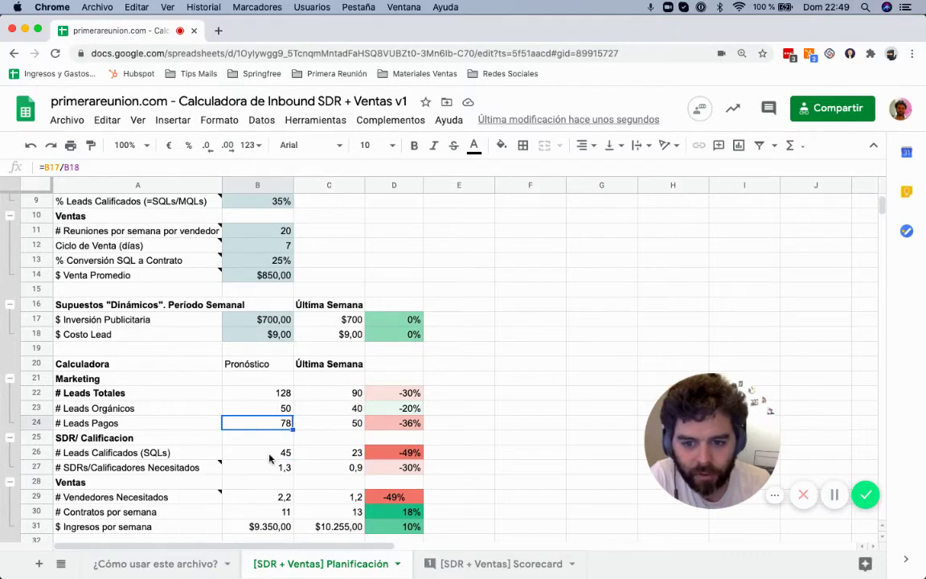
left_click(268, 470)
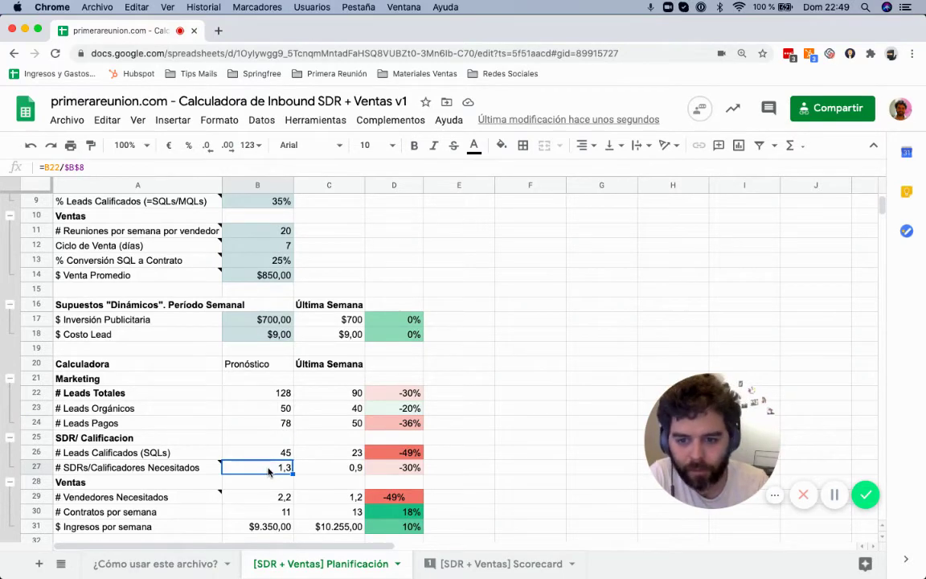
scroll(257, 475, "down", 2)
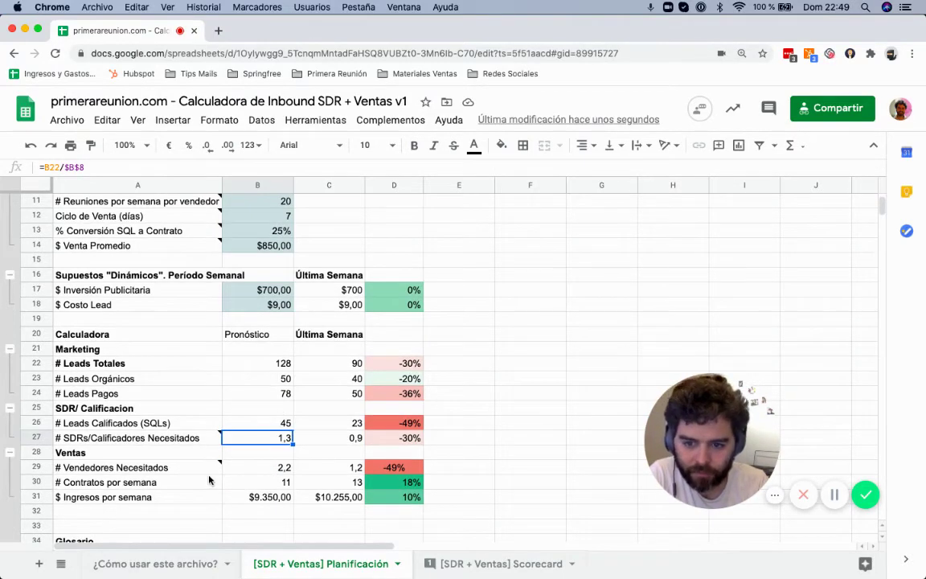
Step: Inspect the forecast formulas for weekly contracts and revenue in the calculator's Ventas section, and glance over the glossary and assumptions
mouse_move(209, 473)
left_click(193, 454)
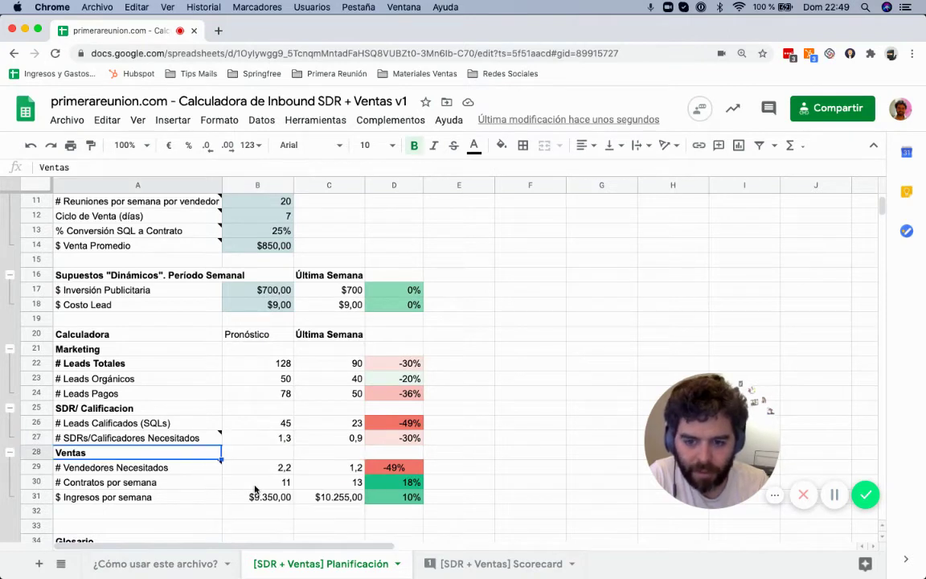
left_click(256, 483)
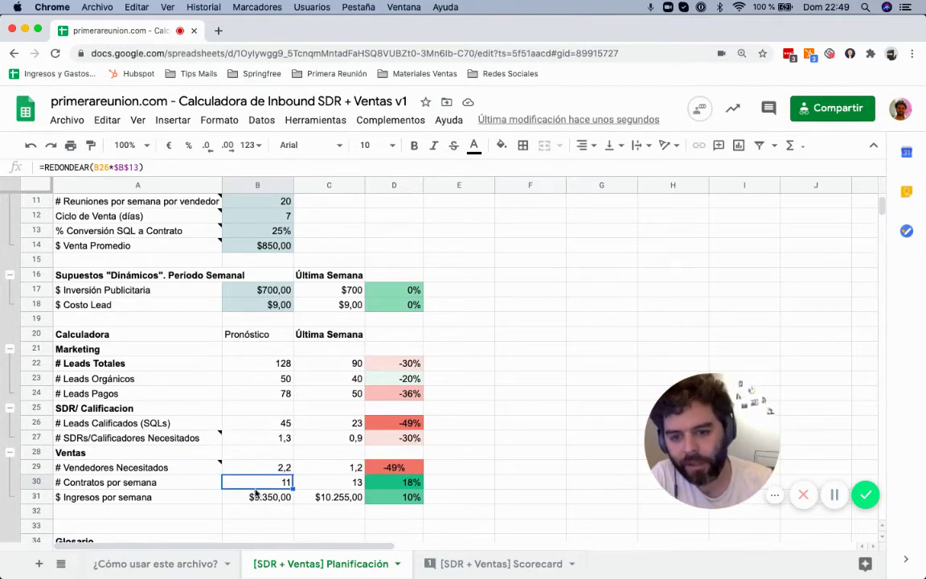
left_click(255, 494)
scroll(320, 519, "down", 2)
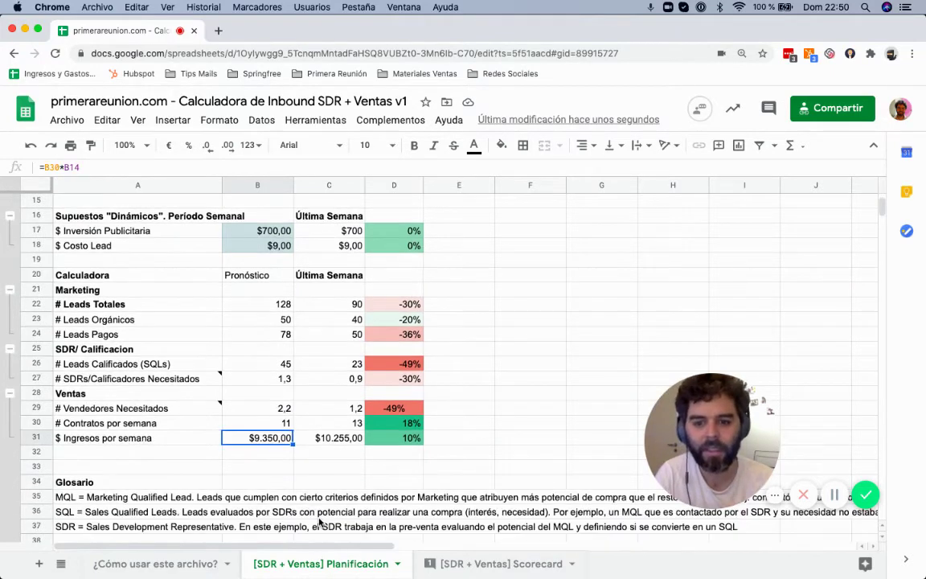
scroll(303, 501, "up", 2)
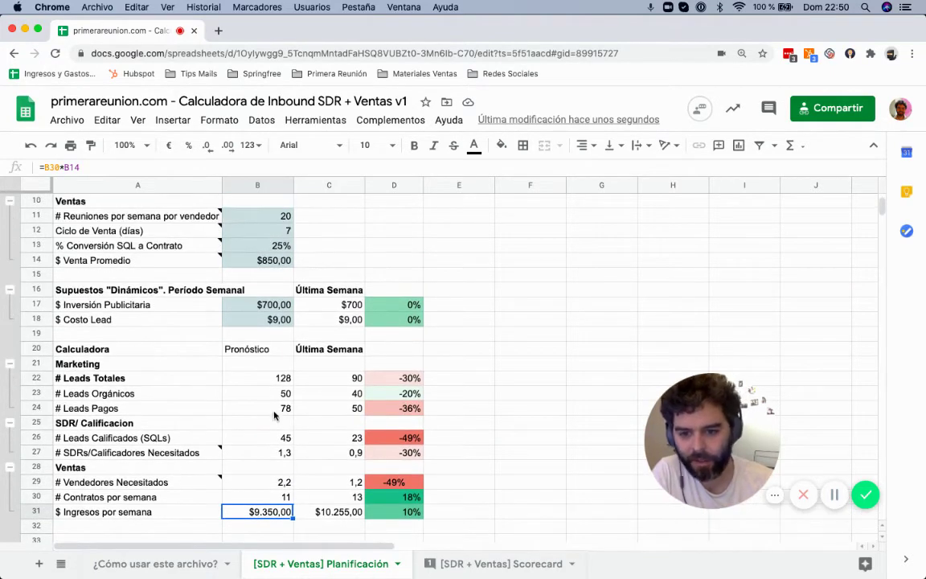
scroll(246, 369, "up", 3)
scroll(236, 273, "down", 2)
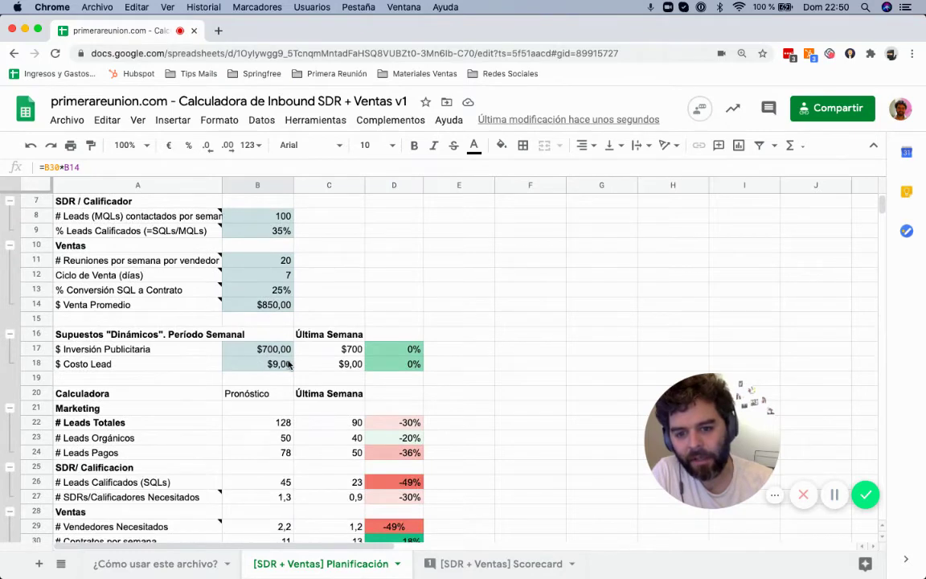
scroll(290, 364, "down", 2)
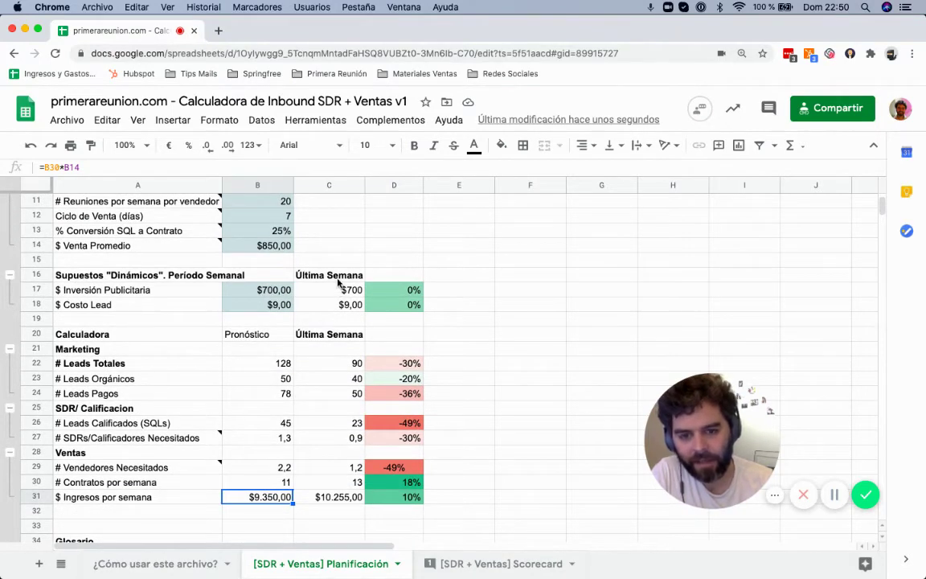
Step: Review the Última Semana lookup formulas, the # Leads Totales deviation formula and the fixed assumptions in B5:B14
left_click_drag(339, 282, 350, 505)
left_click(349, 505)
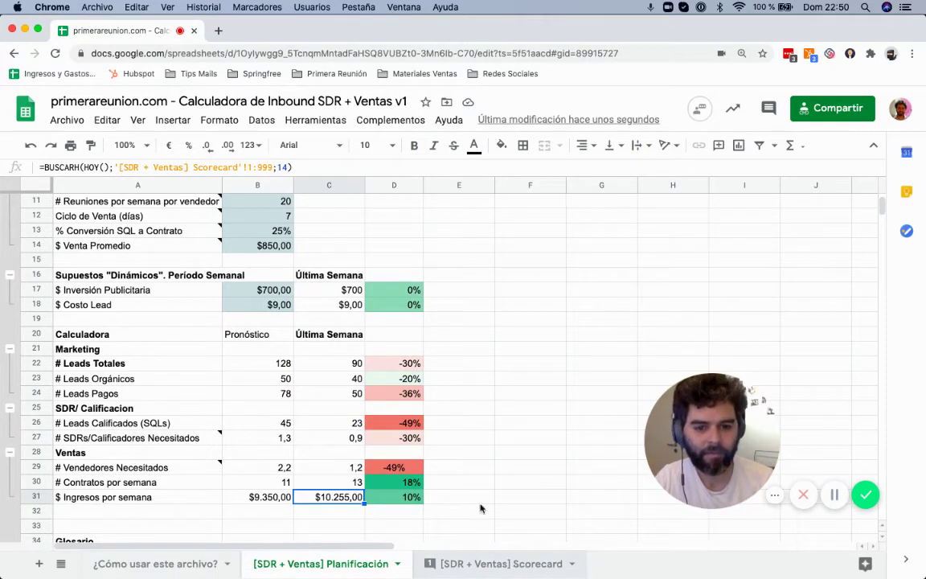
left_click(339, 366)
left_click(383, 367)
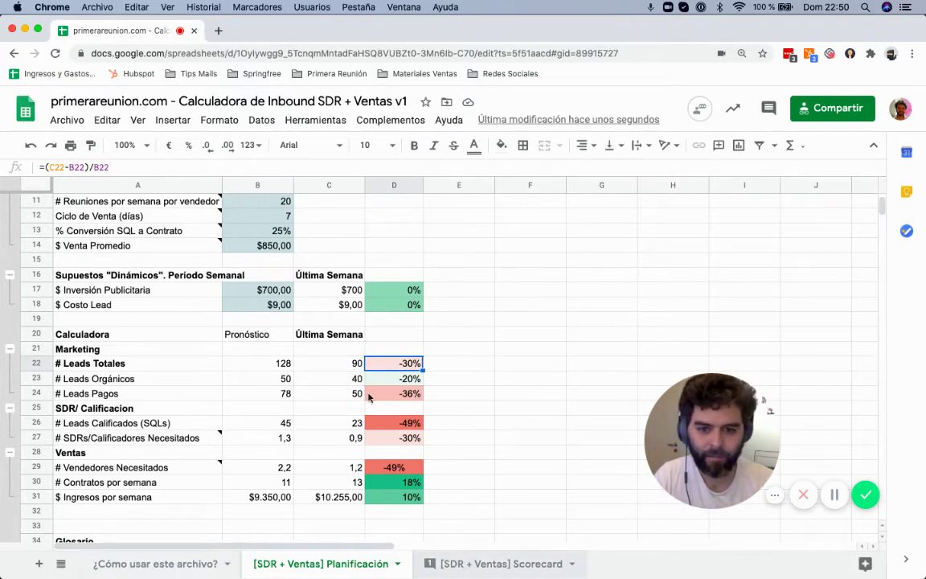
scroll(256, 271, "up", 5)
left_click_drag(234, 259, 253, 394)
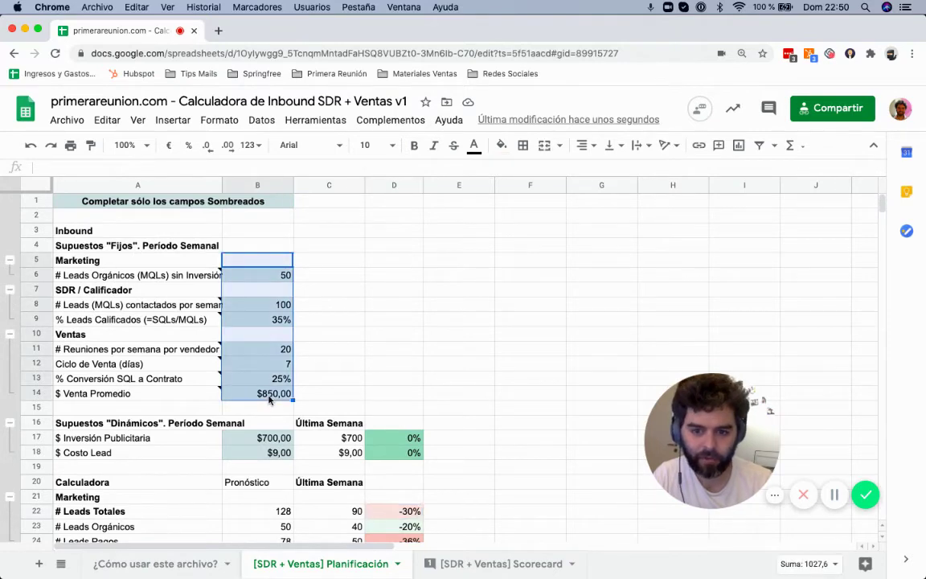
Step: Open the [SDR + Ventas] Scorecard sheet and set the starting week date in C1 to 7/09
left_click(497, 567)
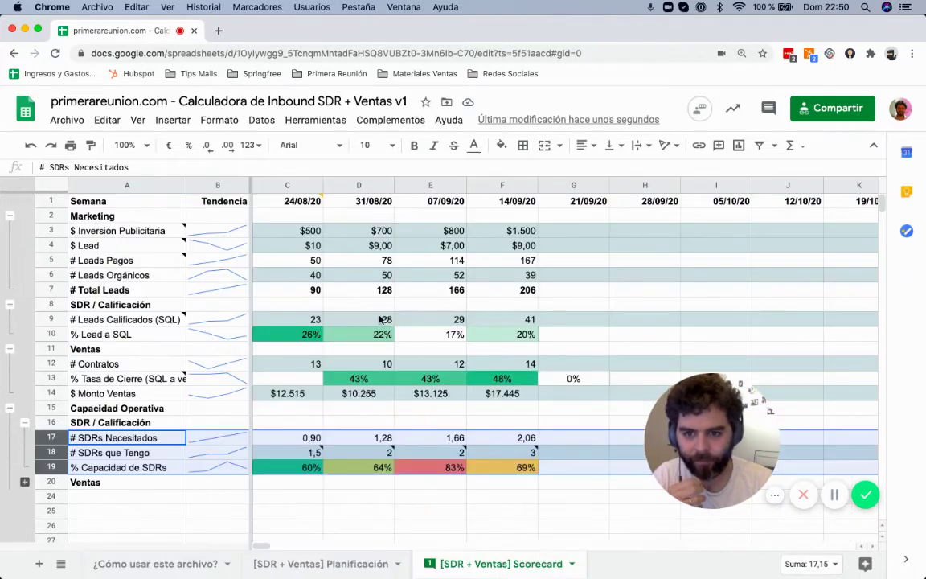
left_click(295, 232)
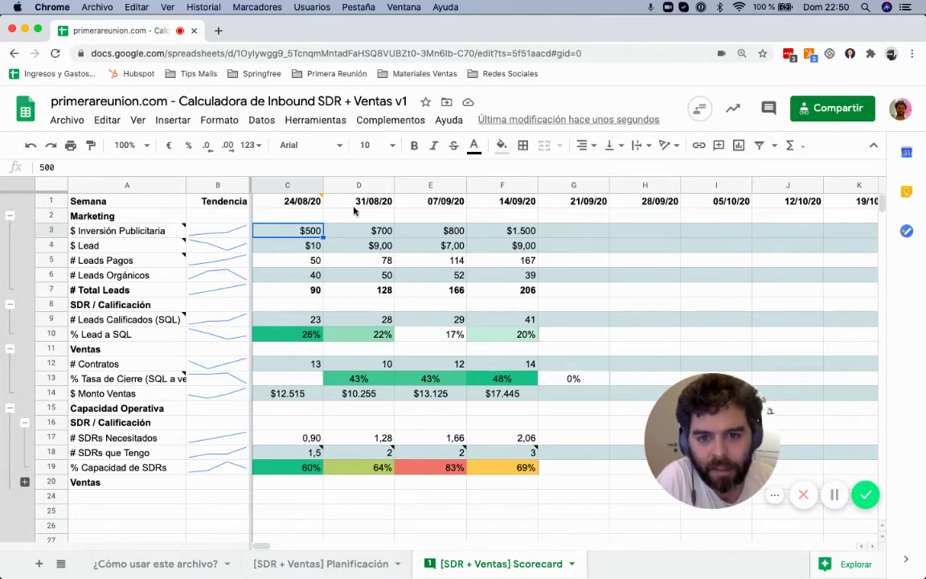
left_click(304, 205)
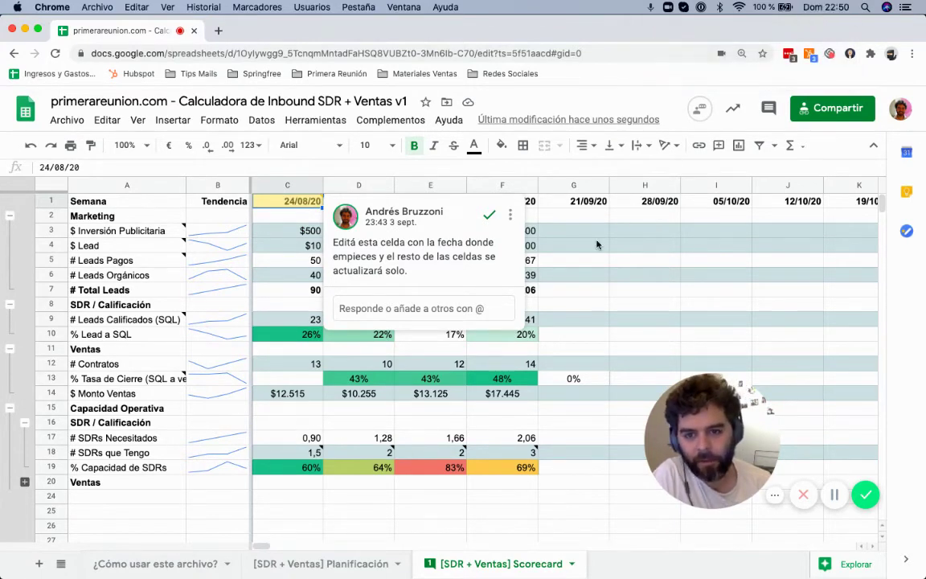
type("7/0")
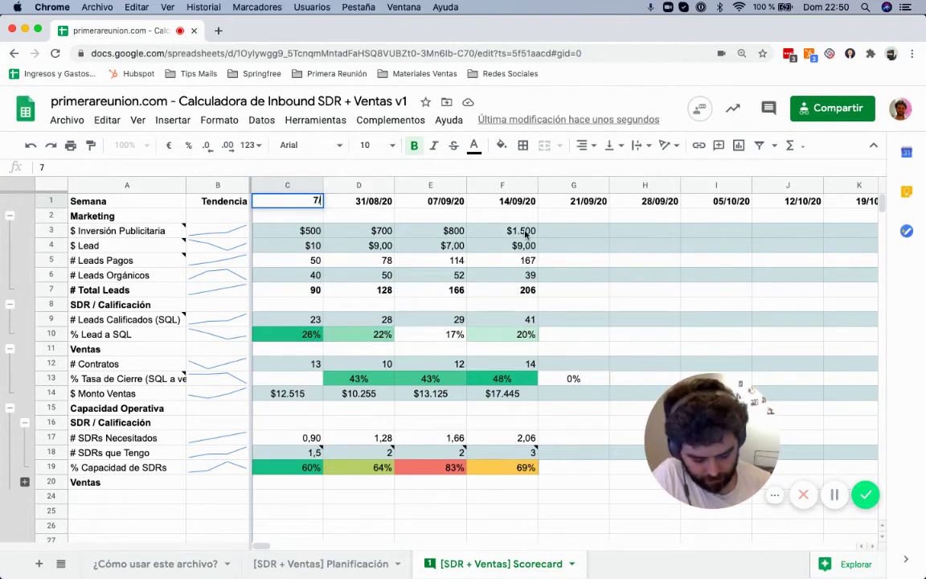
type("9")
key("Return")
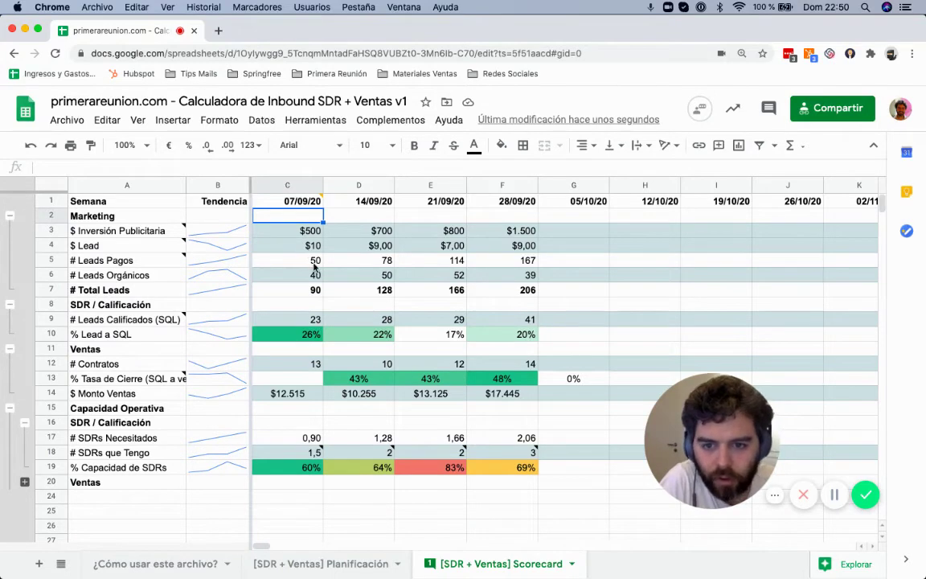
Step: Set the first week's $ Inversión Publicitaria to 700 and $ Lead to 8,5, displaying the lead cost with two decimals
left_click(294, 233)
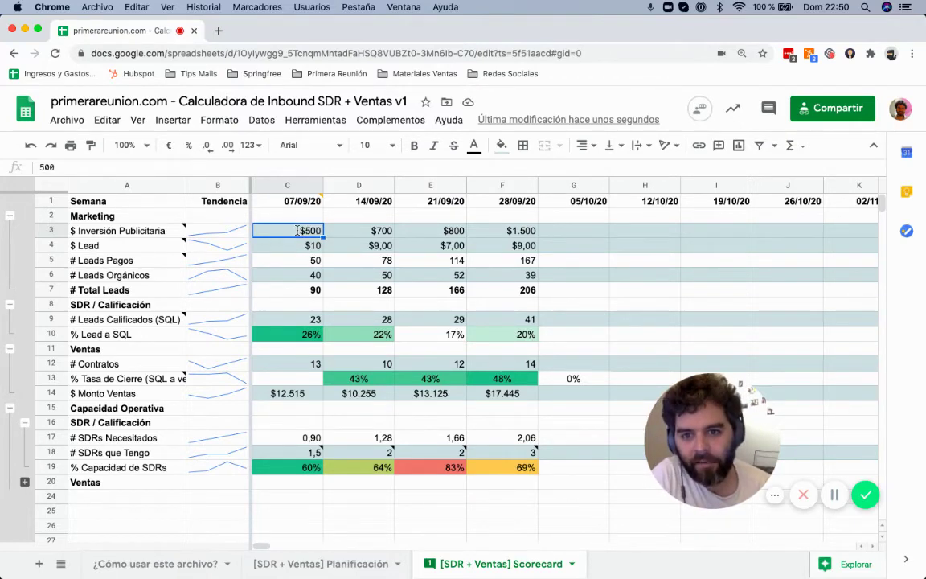
type("70")
key("Return")
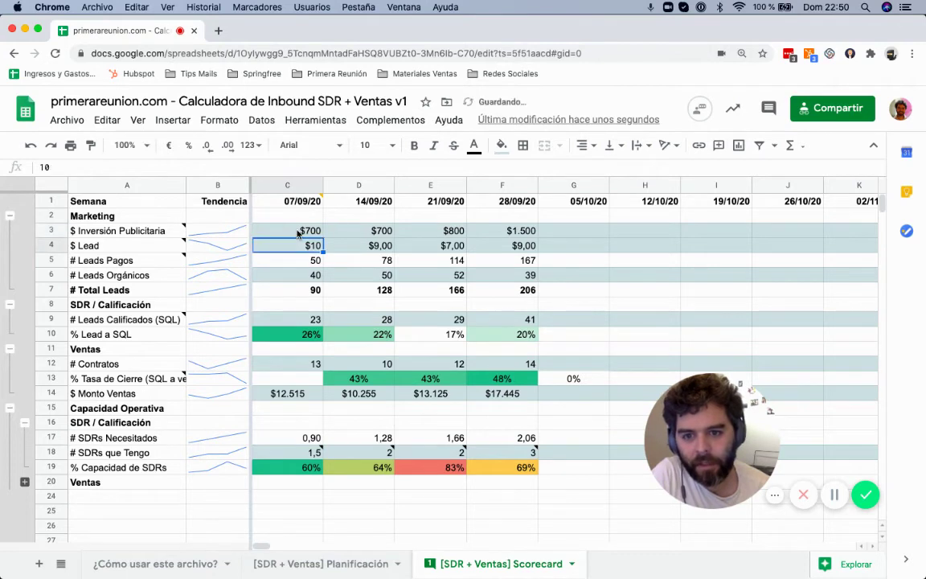
type("8,5")
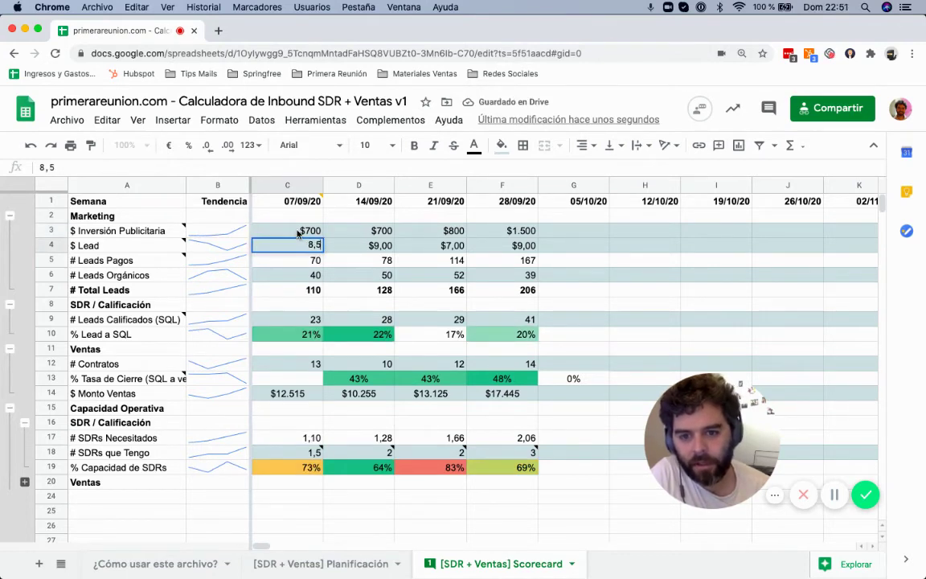
key("Return")
key("Up")
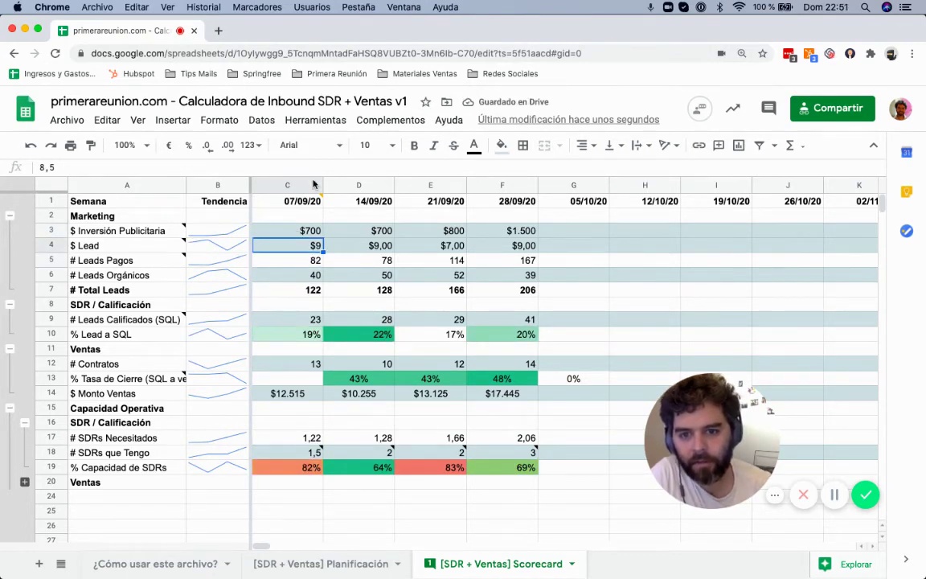
left_click(209, 146)
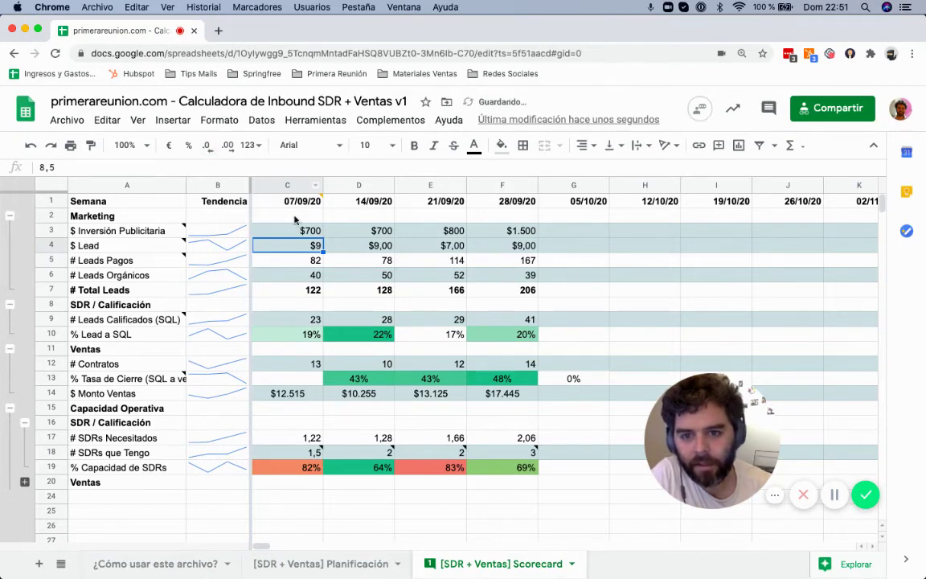
left_click(835, 495)
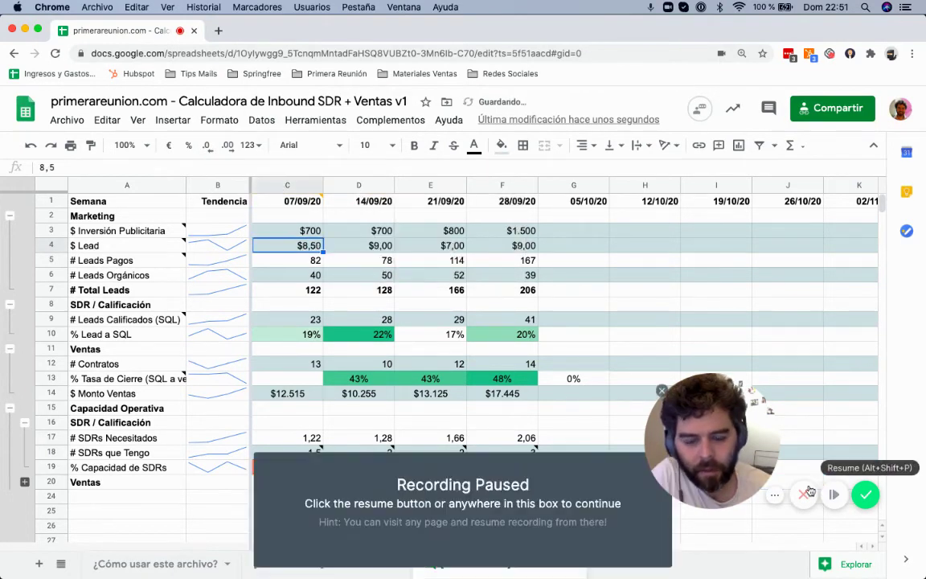
left_click(835, 495)
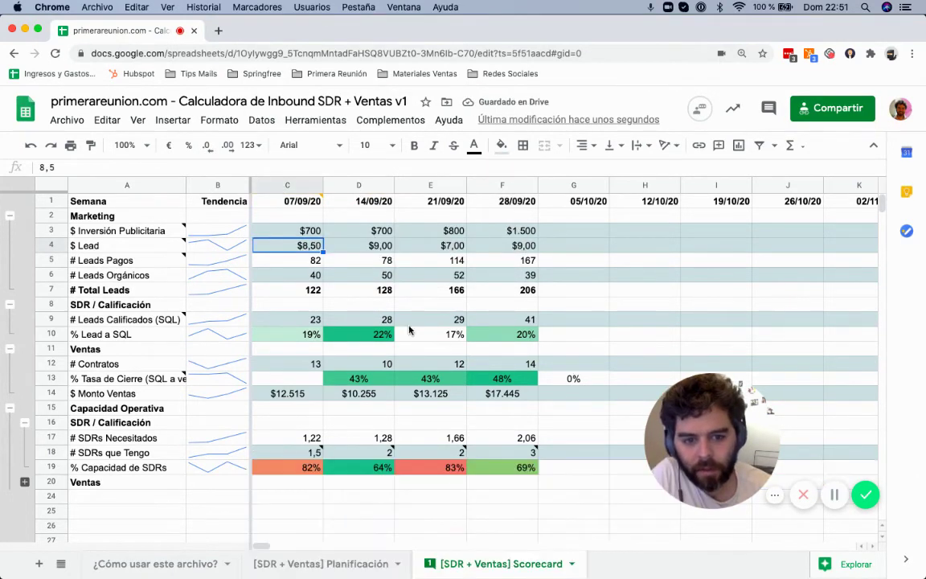
Step: Check the first week's # Leads Pagos formula and set # Leads Orgánicos in C6 to 35
key("Down")
left_click(300, 247)
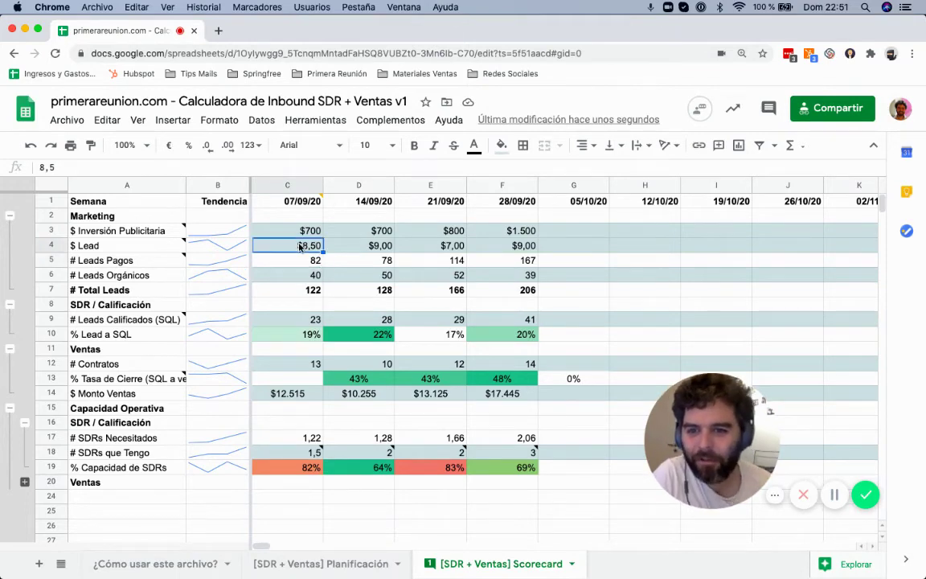
key("Down")
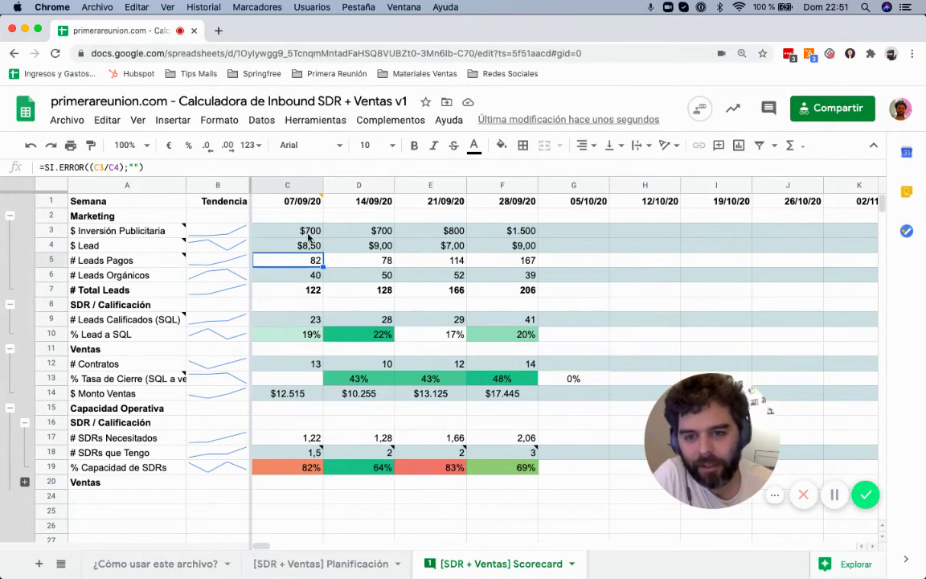
left_click(305, 276)
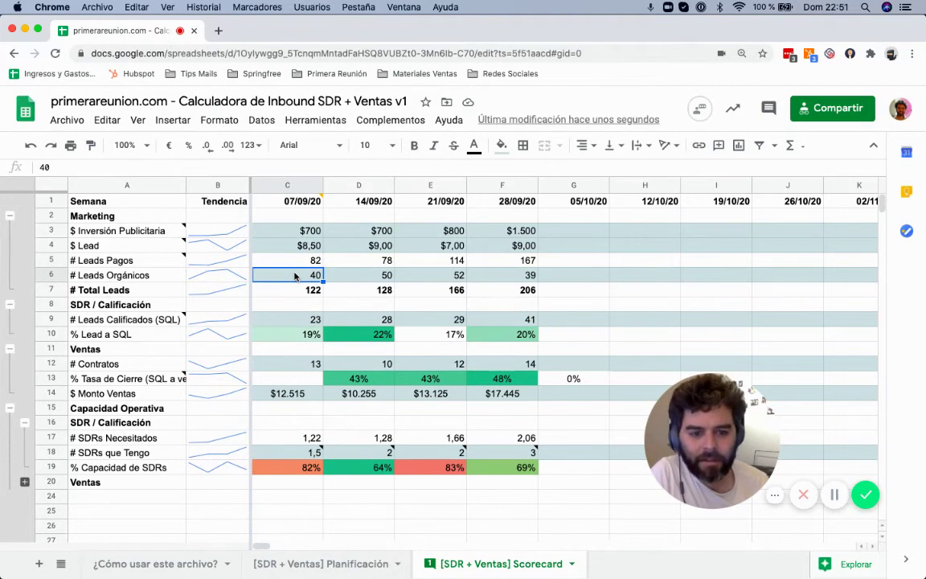
type("35")
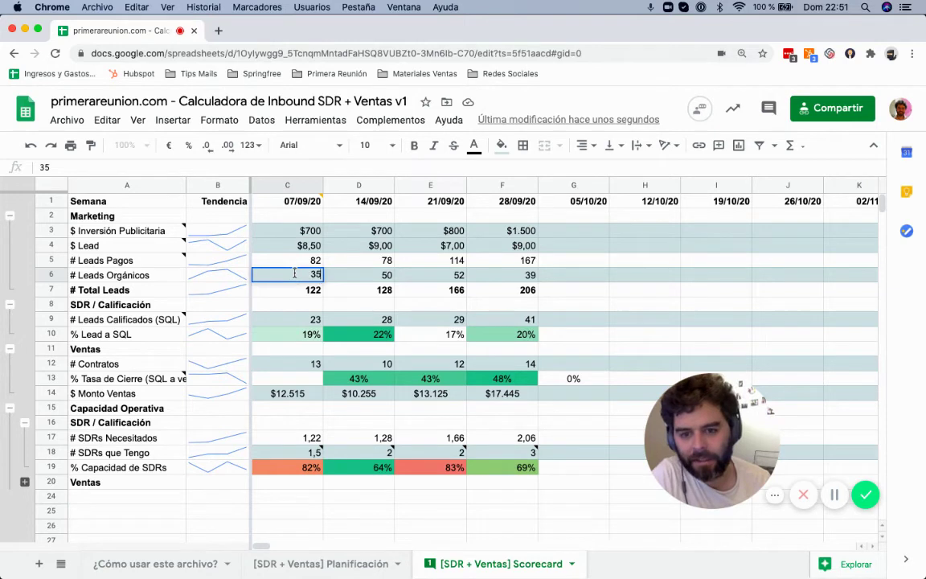
key("Return")
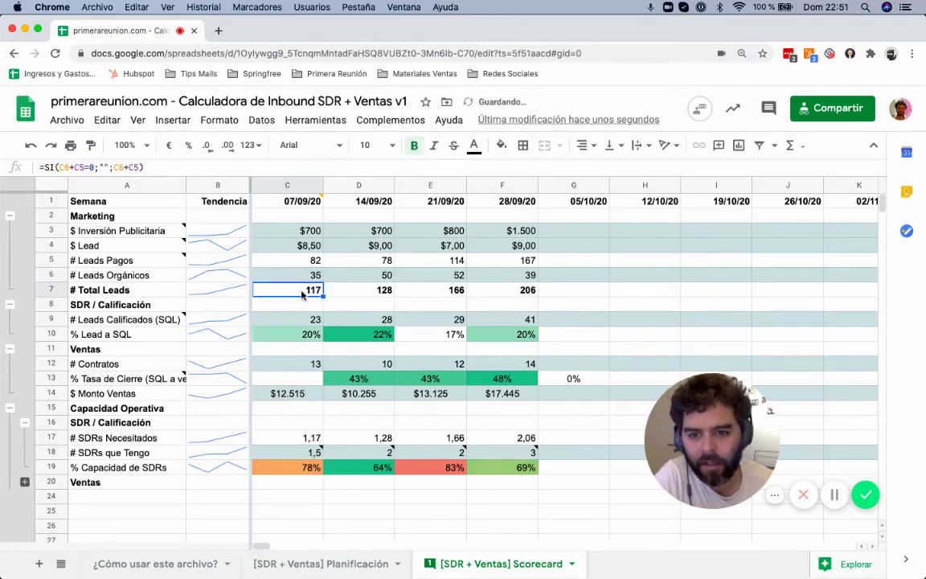
Step: Try 24 and 36 as the first week's # Leads Calificados (SQL), checking the % Lead a SQL rate
left_click(299, 322)
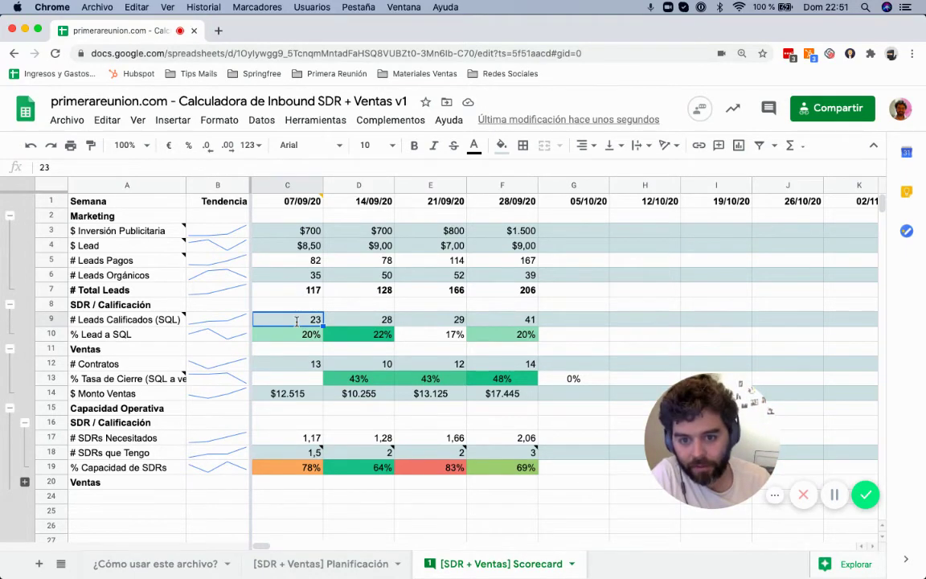
type("24")
key("Return")
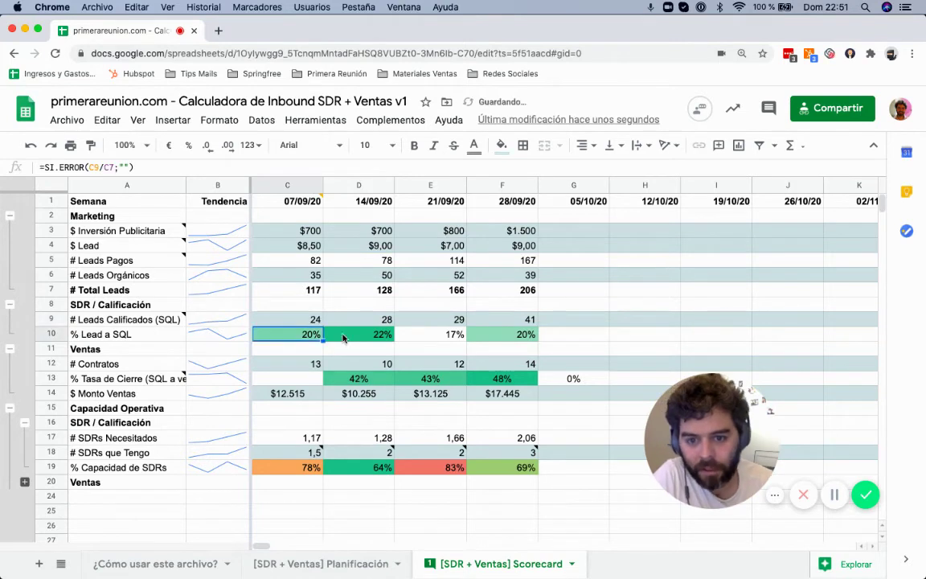
left_click(305, 321)
key("Down")
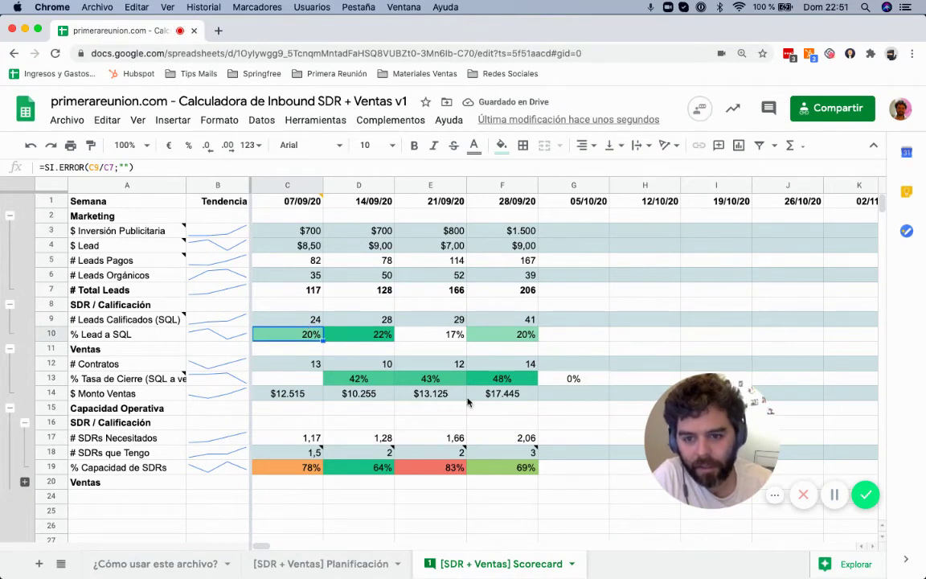
left_click(304, 324)
type("36")
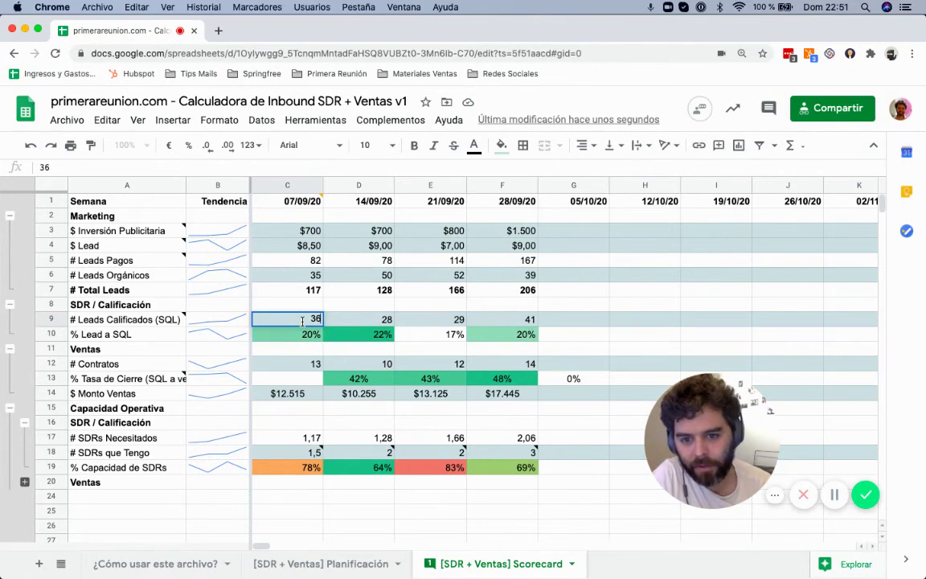
key("Return")
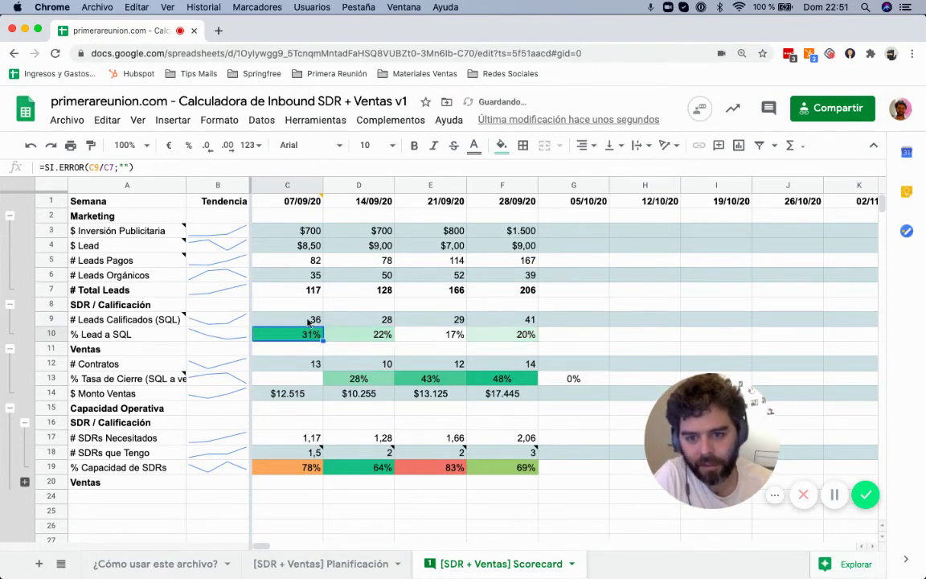
Step: Set the first week's # Leads Calificados (SQL) in C9 to 25
left_click(309, 320)
type("25")
key("Return")
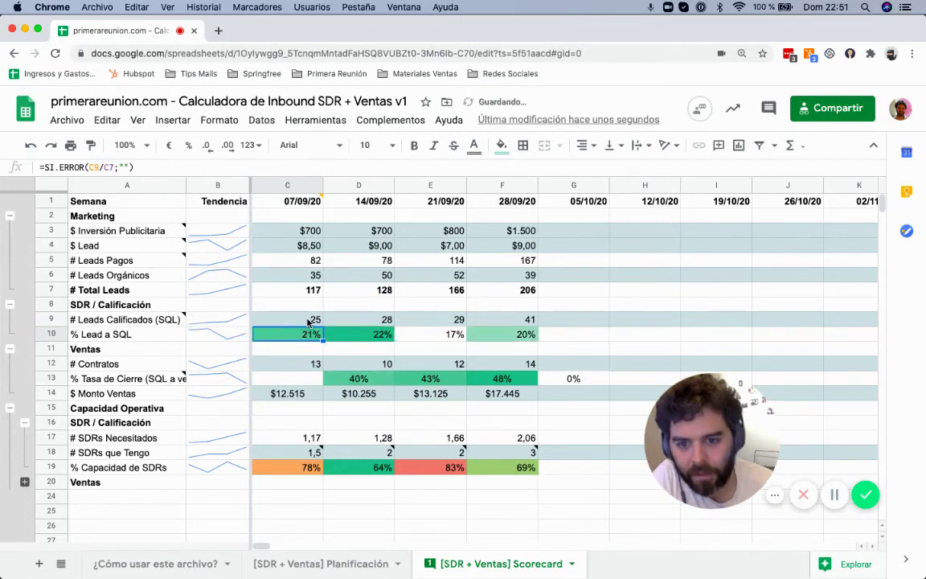
Step: Examine the first week's # Contratos entry, its marketing and SDR figures, and the % Tasa de Cierre row
left_click(309, 368)
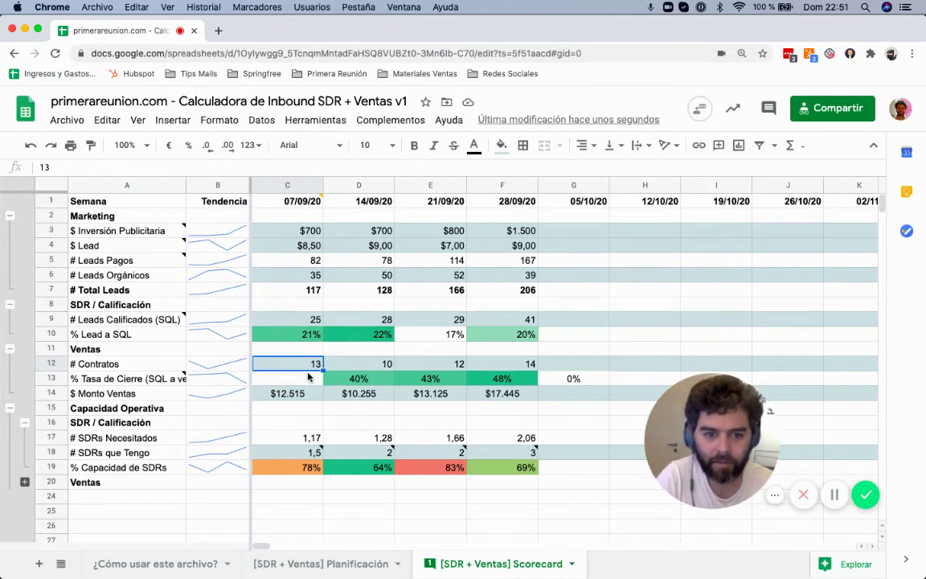
left_click_drag(299, 233, 298, 335)
left_click(296, 364)
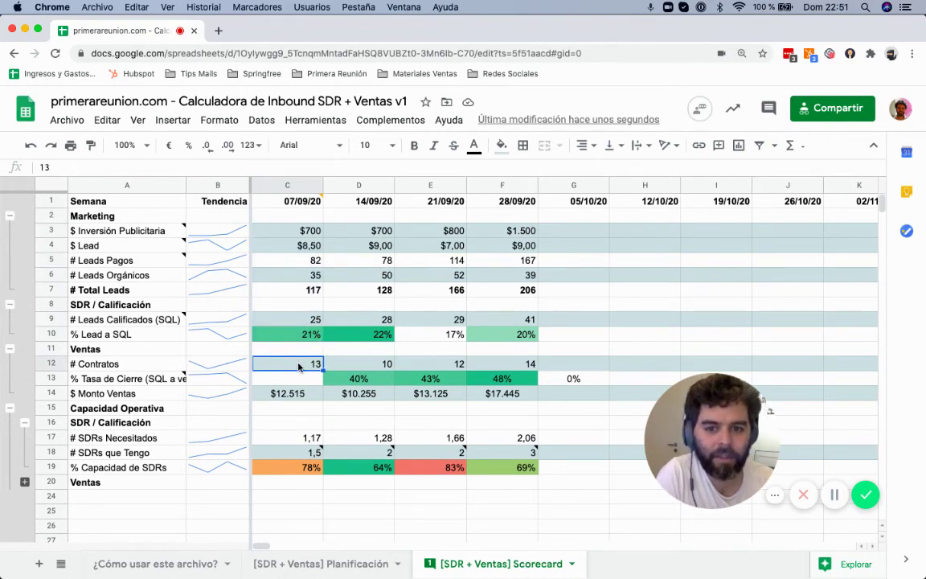
left_click(360, 381)
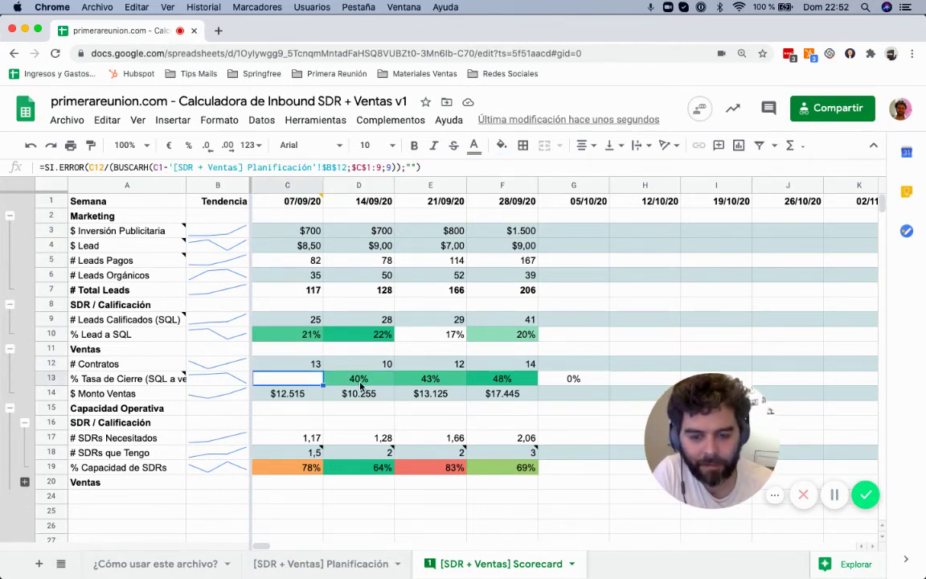
Step: Check the first two weeks' % Tasa de Cierre formulas and expand the collapsed Ventas rows under Capacidad Operativa
key("Left")
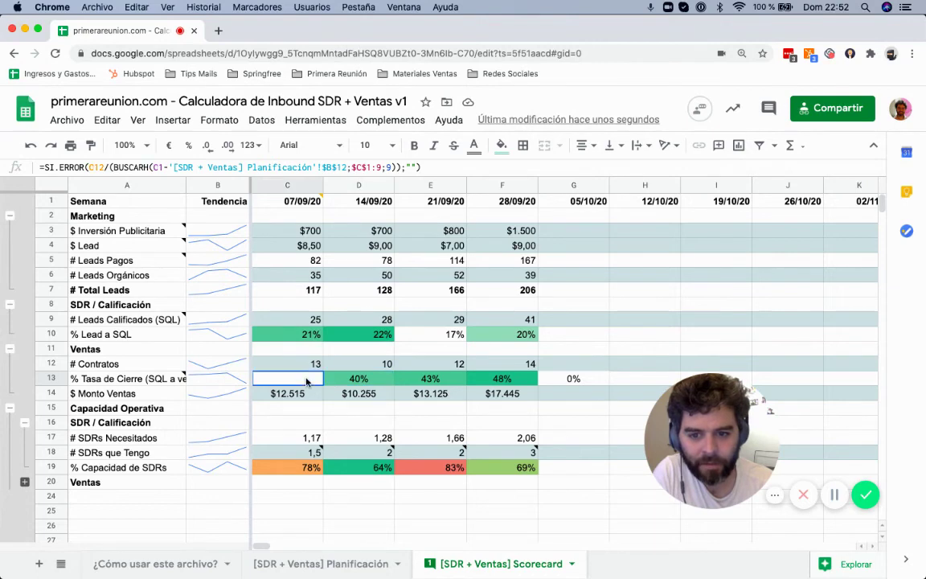
left_click(367, 383)
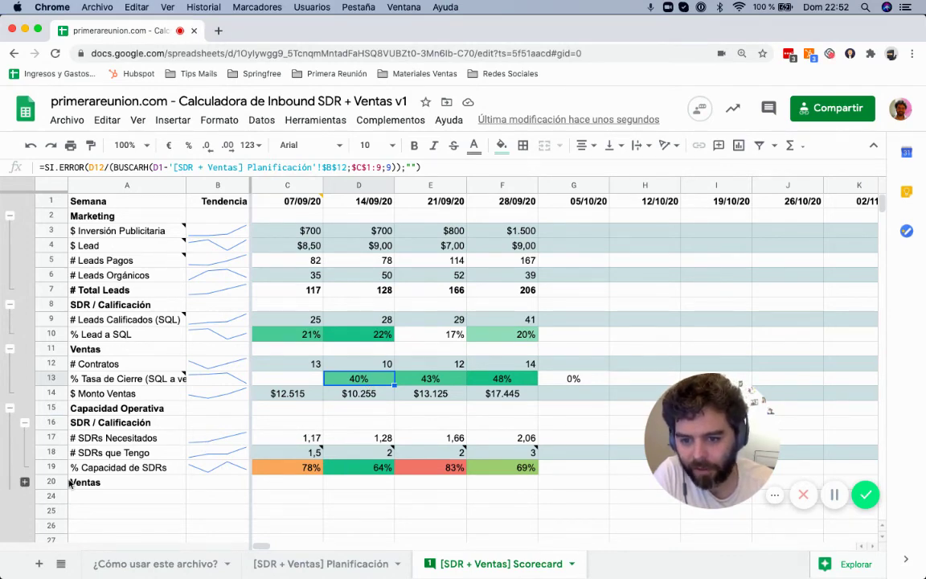
key("super+z")
scroll(309, 410, "down", 2)
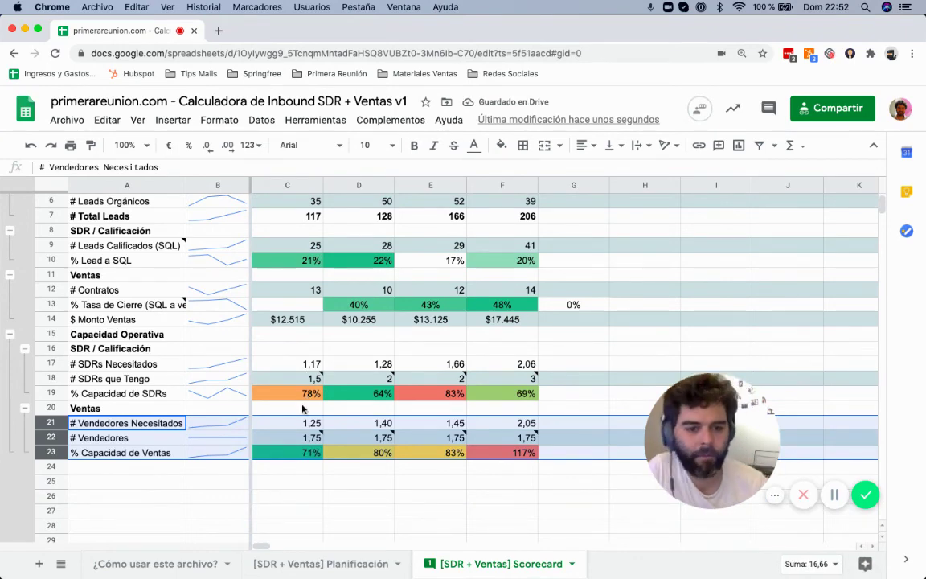
Step: Examine the first week's # SDRs Necesitados and # SDRs que Tengo with its note, and compare % Capacidad de SDRs across the four weeks
left_click(295, 367)
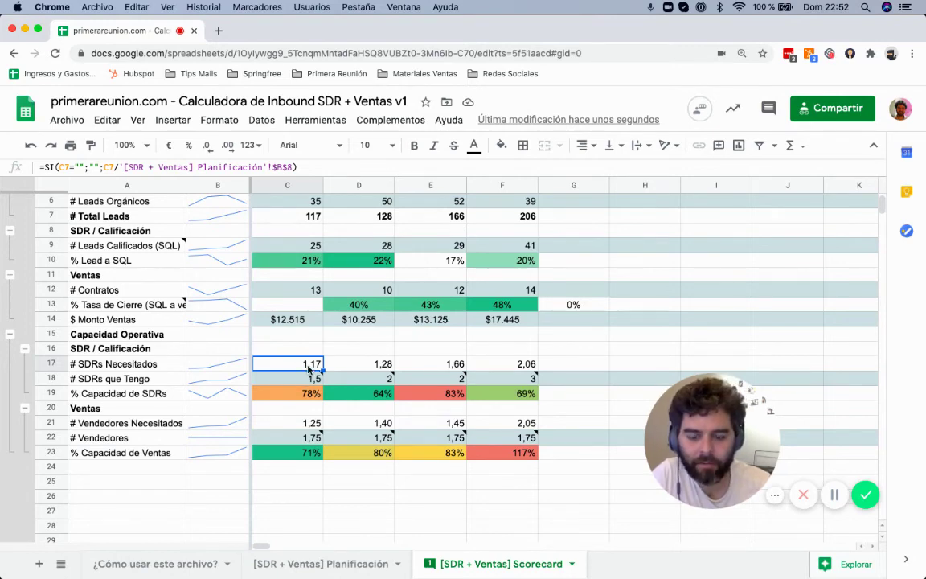
left_click(303, 382)
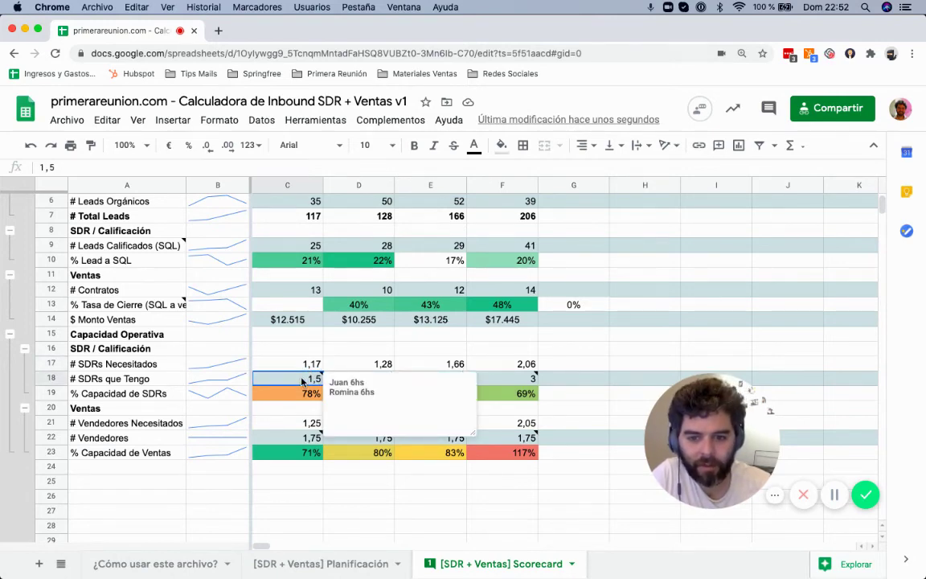
left_click(301, 393)
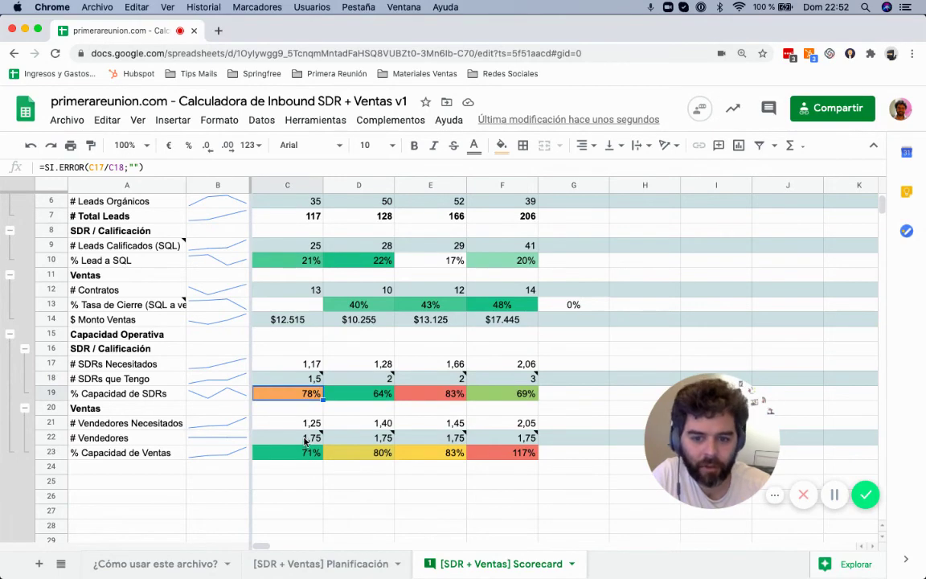
mouse_move(301, 384)
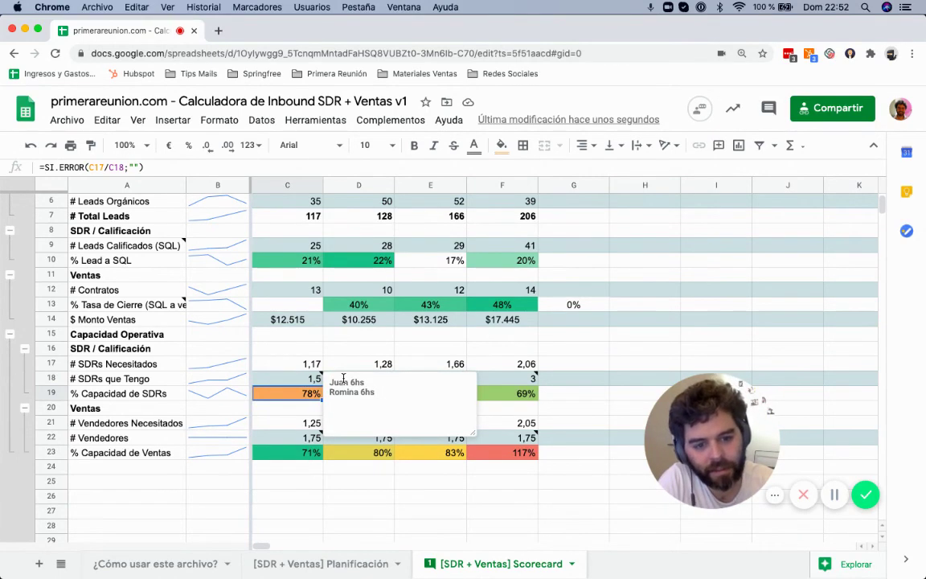
left_click(305, 409)
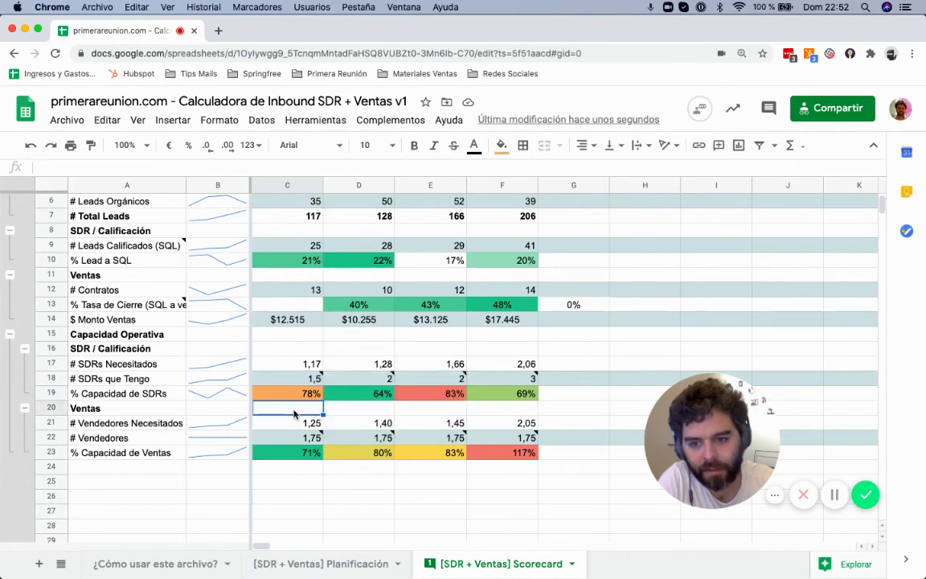
left_click(306, 394)
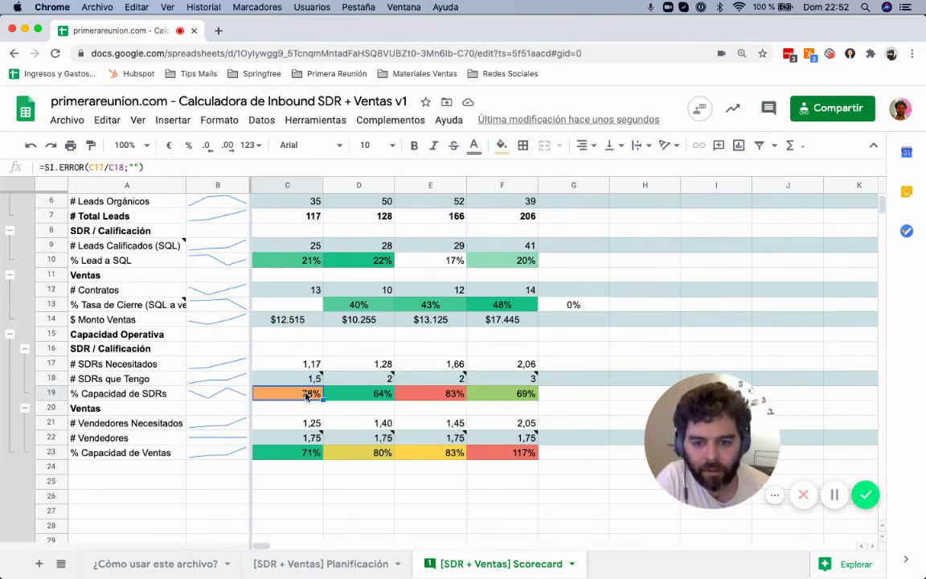
key("Right")
key("Right")
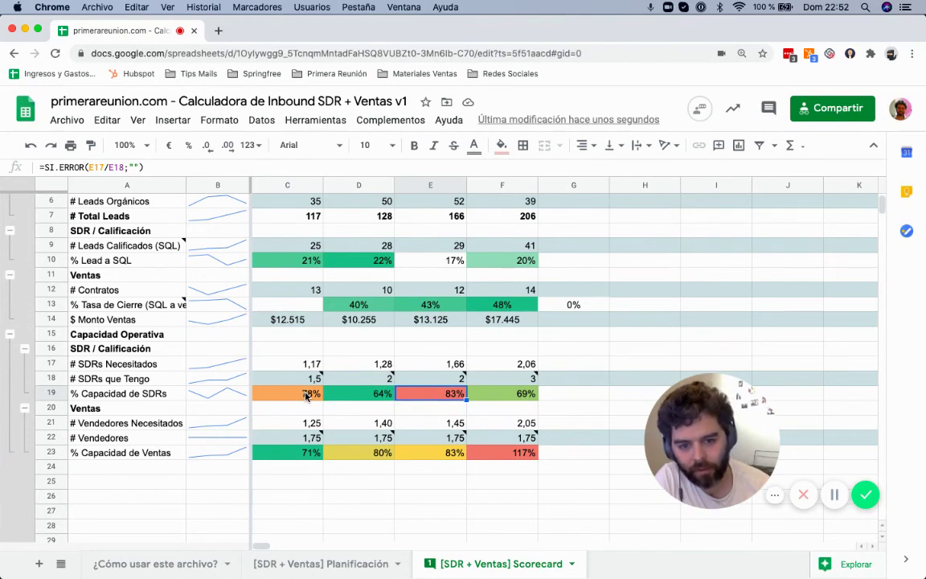
key("Right")
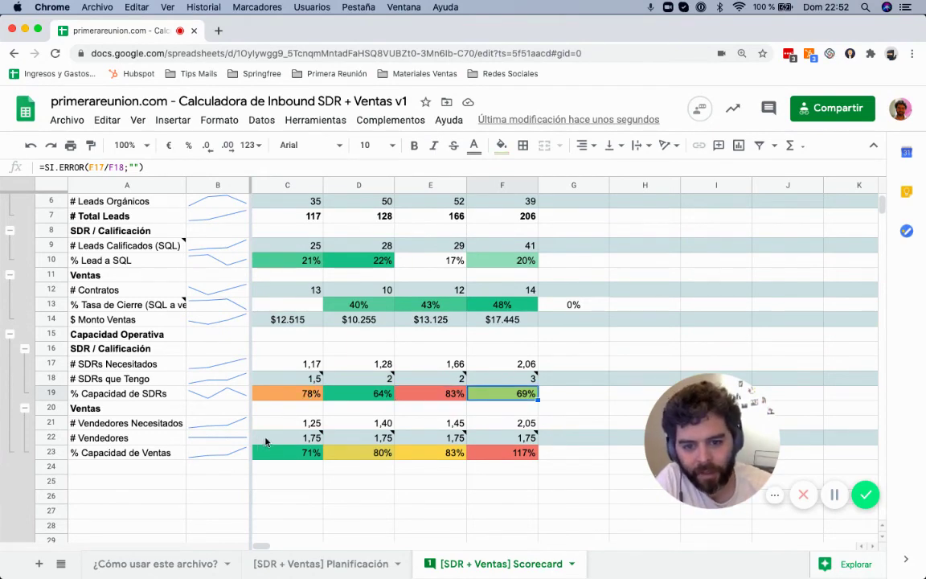
Step: Examine the # Vendedores Necesitados formulas across the four weeks and the first week's # Vendedores entry
left_click(309, 424)
left_click(368, 425)
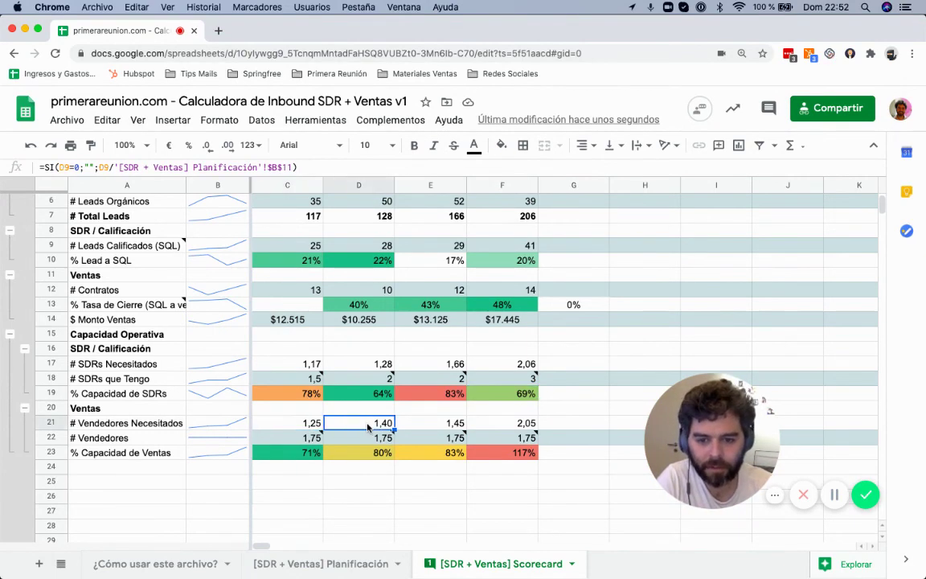
key("Left")
key("Down")
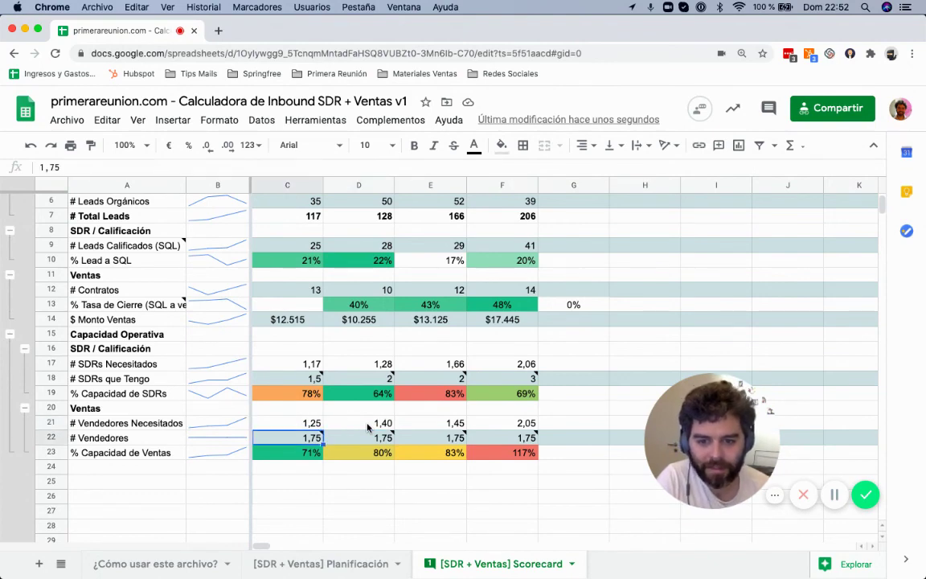
key("Up")
key("Down")
key("Up")
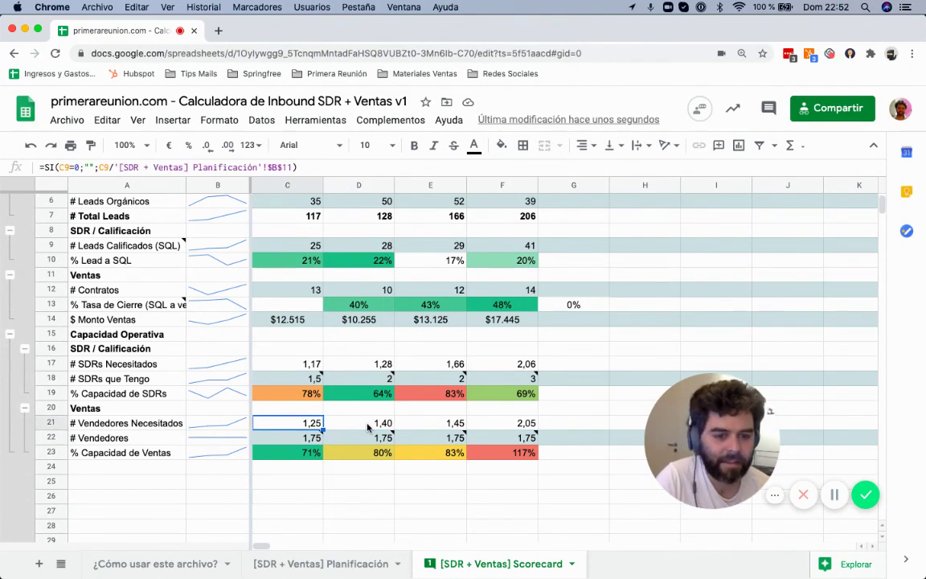
key("Down")
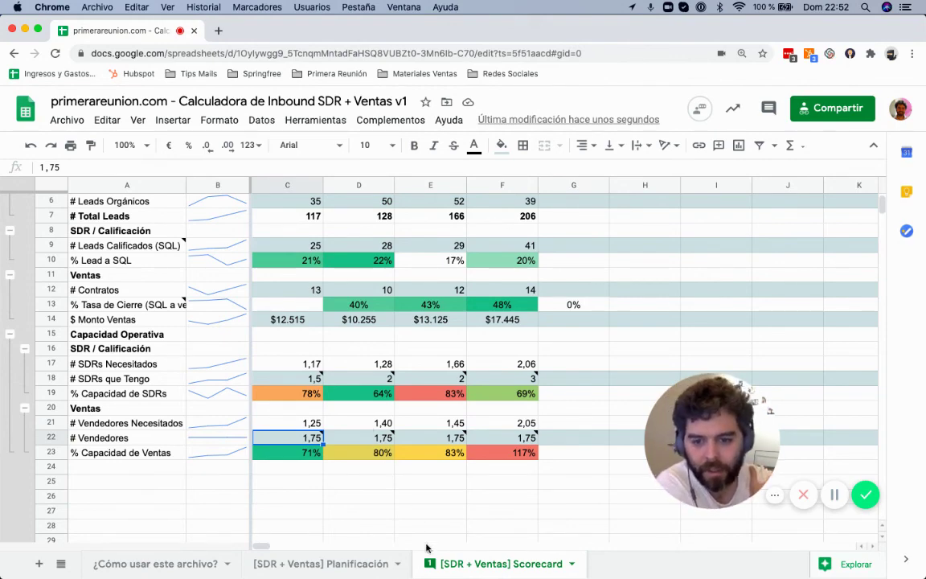
left_click(378, 423)
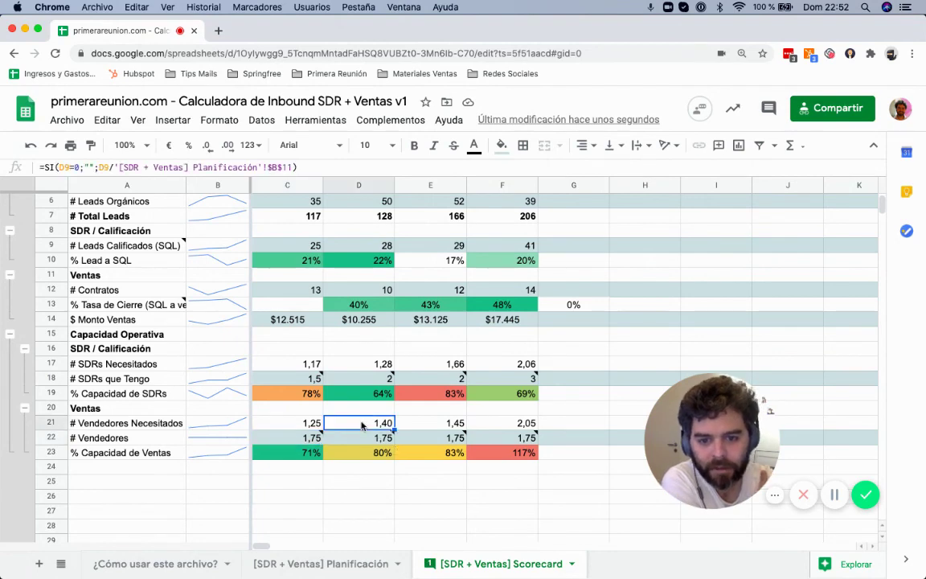
left_click(440, 424)
left_click(489, 427)
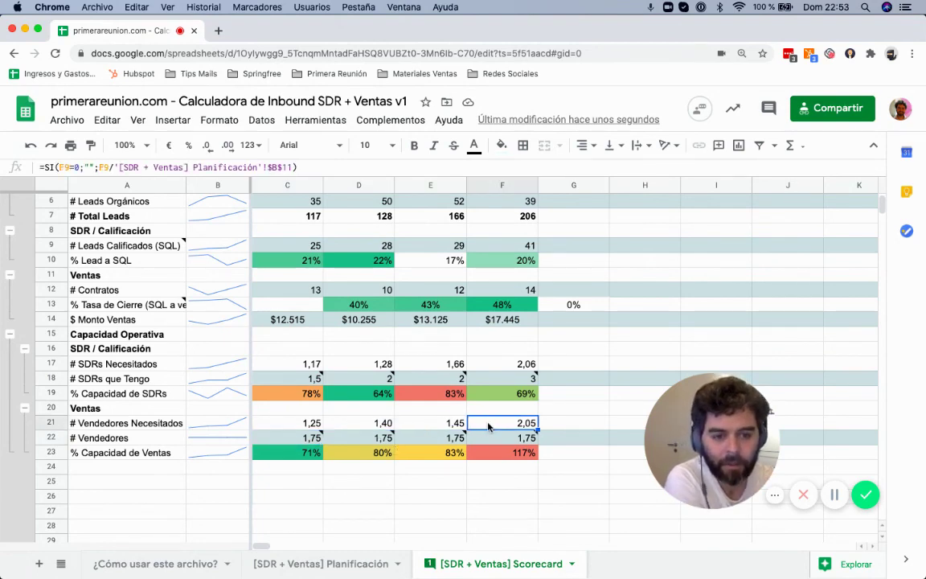
Step: Review the first two weeks' $ Inversión Publicitaria and the second week's % Lead a SQL in the scorecard
scroll(405, 380, "up", 3)
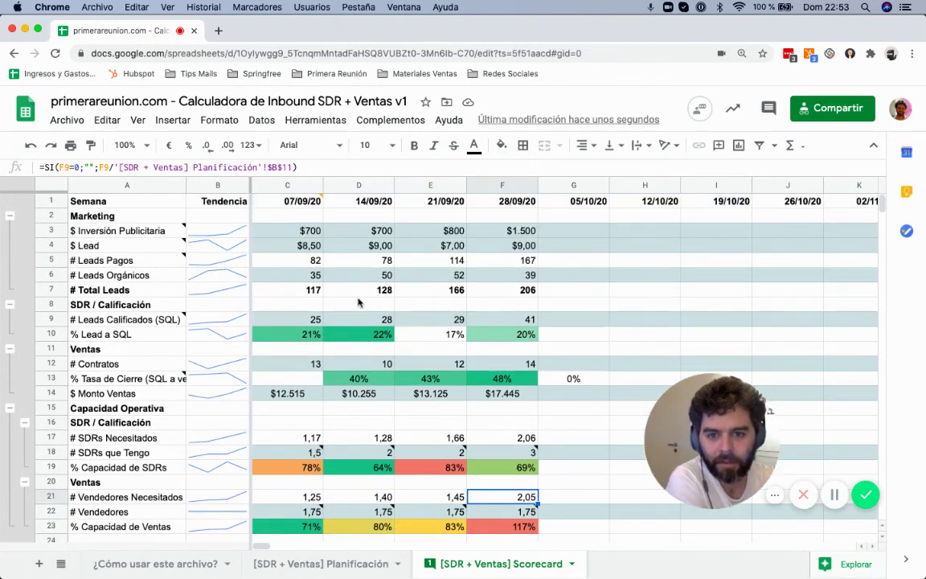
left_click(309, 232)
left_click(354, 236)
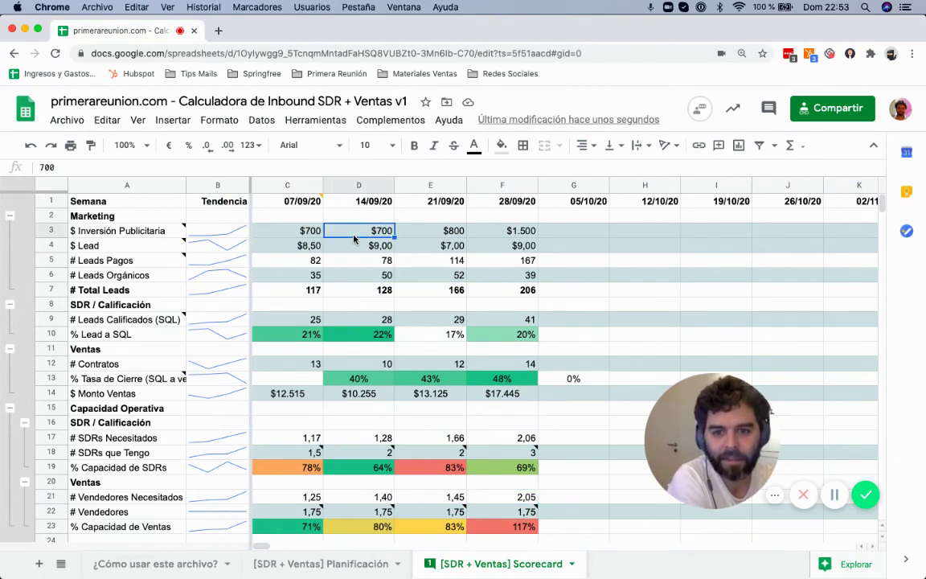
left_click(372, 338)
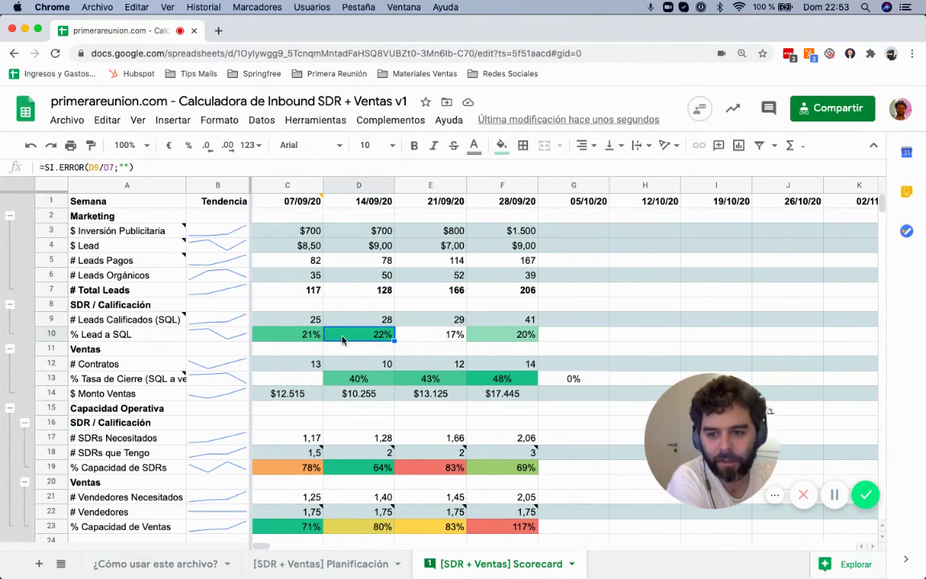
Step: Set % Leads Calificados (=SQLs/MQLs) in B9 of the [SDR + Ventas] Planificación sheet to 21%
left_click(325, 566)
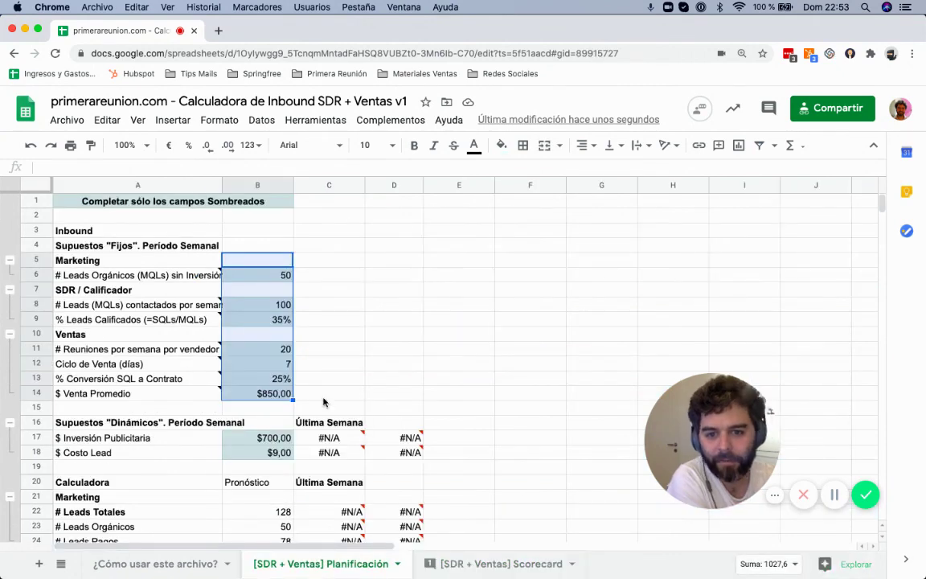
left_click(265, 322)
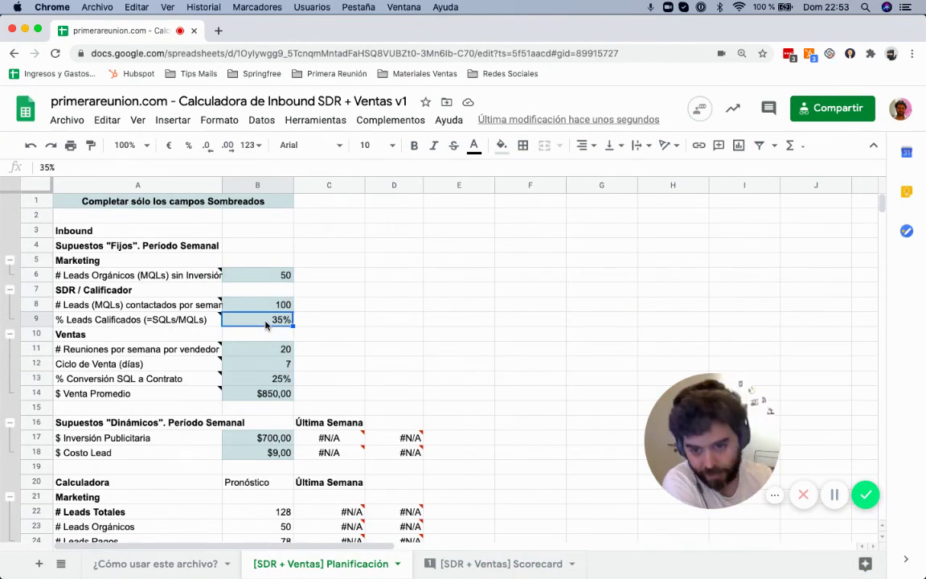
type("21")
key("Return")
Step: Review the Pronóstico and Última Semana columns of the planning calculator, from marketing leads to weekly income
scroll(241, 380, "down", 2)
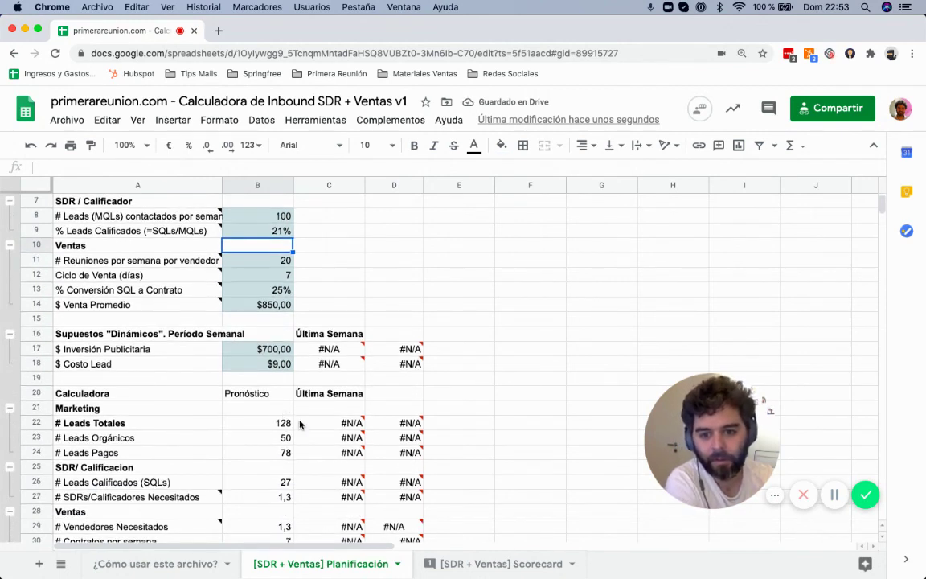
scroll(293, 418, "down", 1)
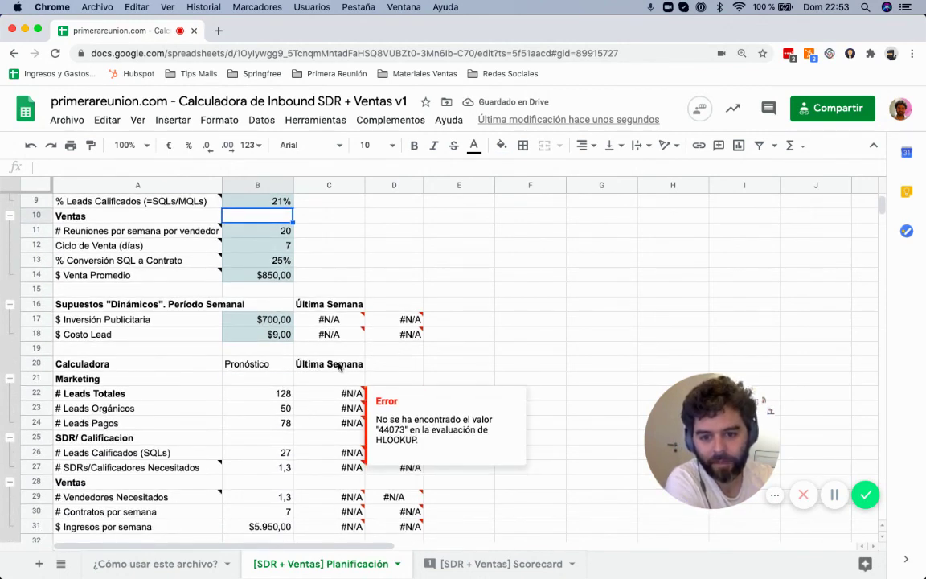
scroll(341, 362, "up", 3)
scroll(328, 454, "down", 2)
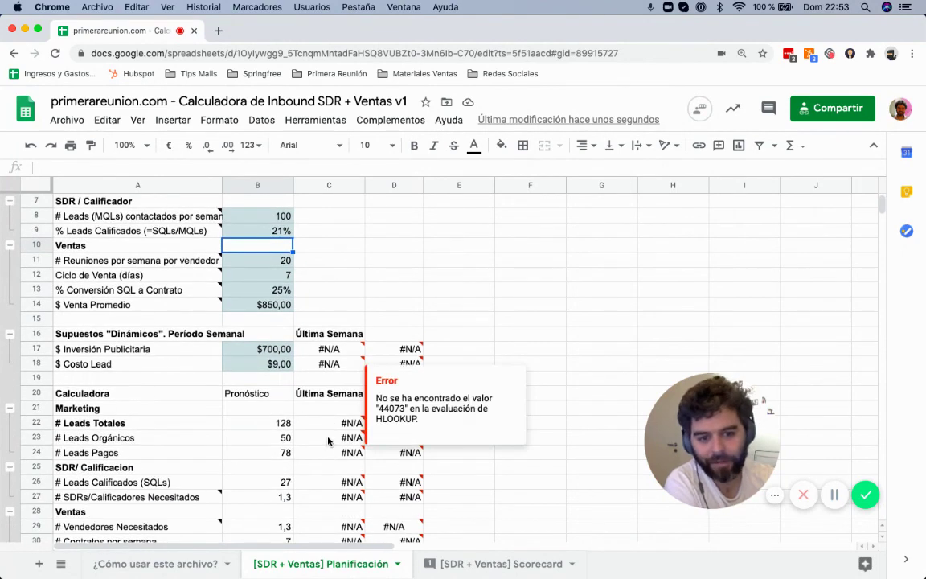
scroll(341, 441, "down", 4)
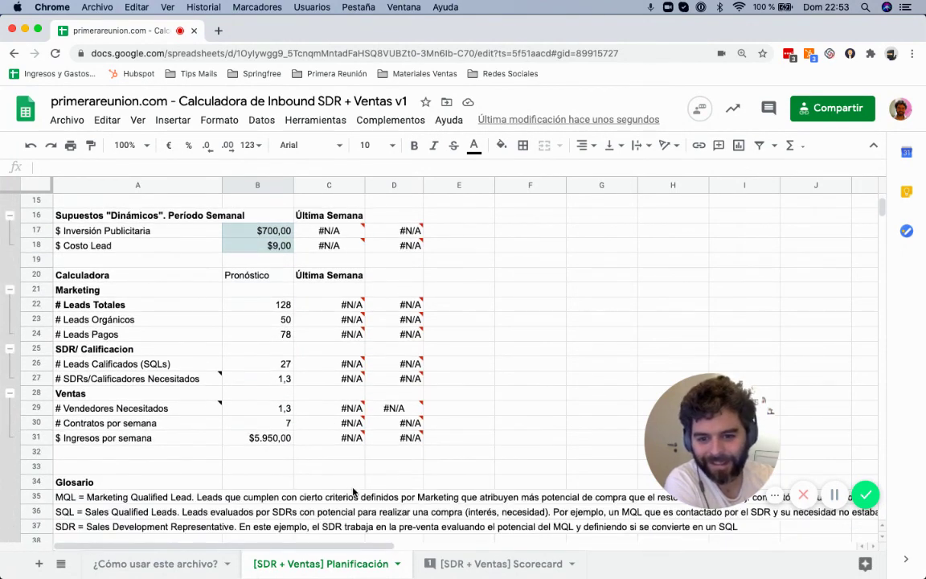